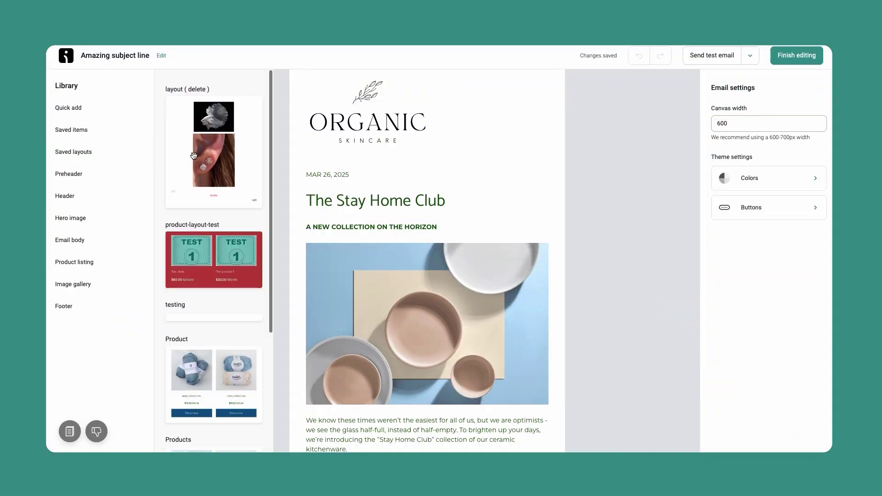
# Close the Welcome No.39 workflow's 1-hour Delay settings and scroll the canvas down to Exit
pyautogui.scroll(-3, 193, 156)
pyautogui.scroll(5, 193, 156)
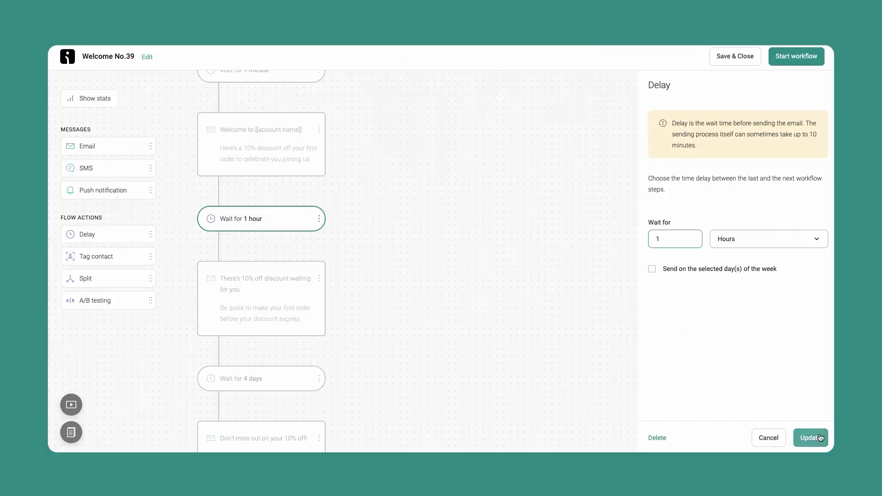
pyautogui.click(809, 437)
pyautogui.scroll(-1, 448, 322)
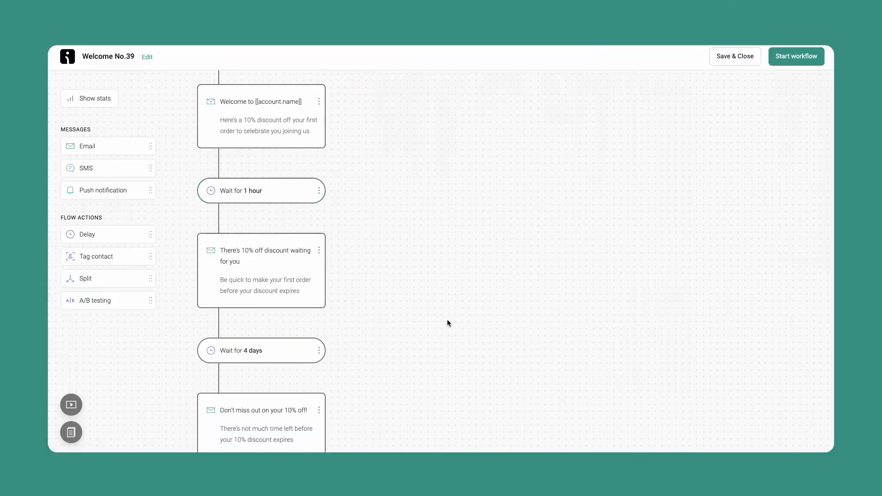
pyautogui.scroll(-3, 366, 264)
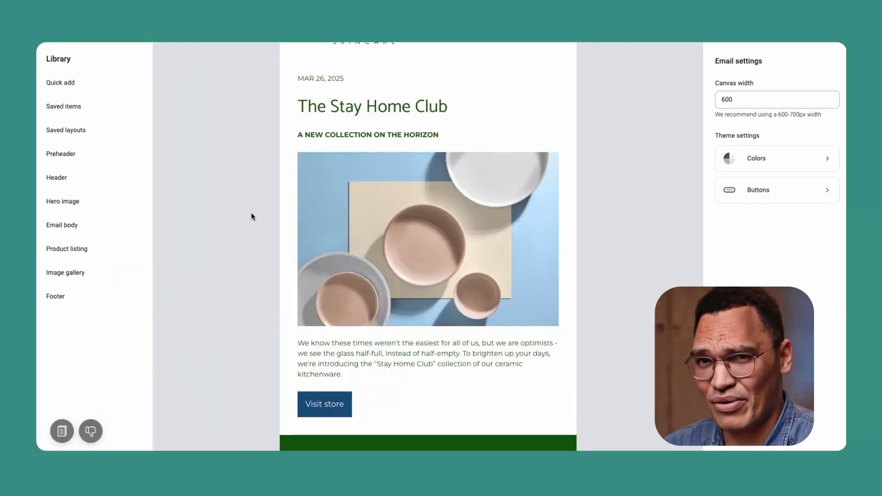
# Add a Product listing below Visit store with Betta Aquamarine and White betta from the store
pyautogui.click(131, 158)
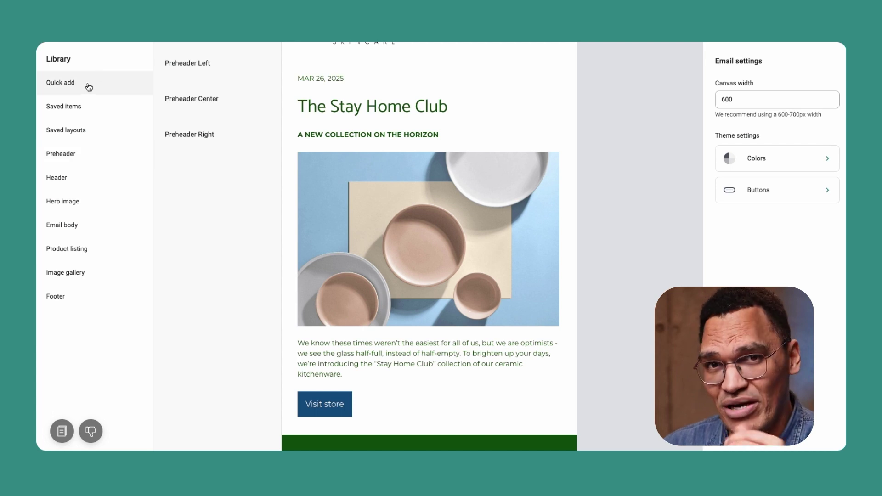
pyautogui.click(88, 88)
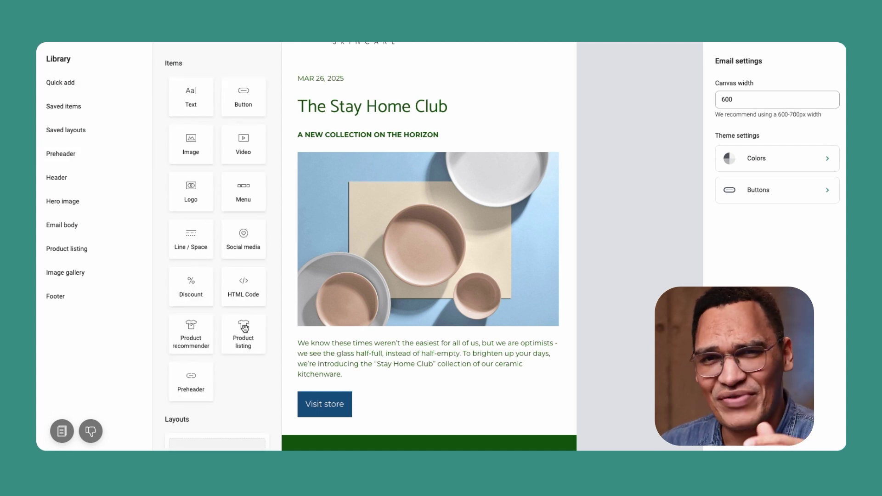
pyautogui.moveTo(254, 329); pyautogui.dragTo(360, 401)
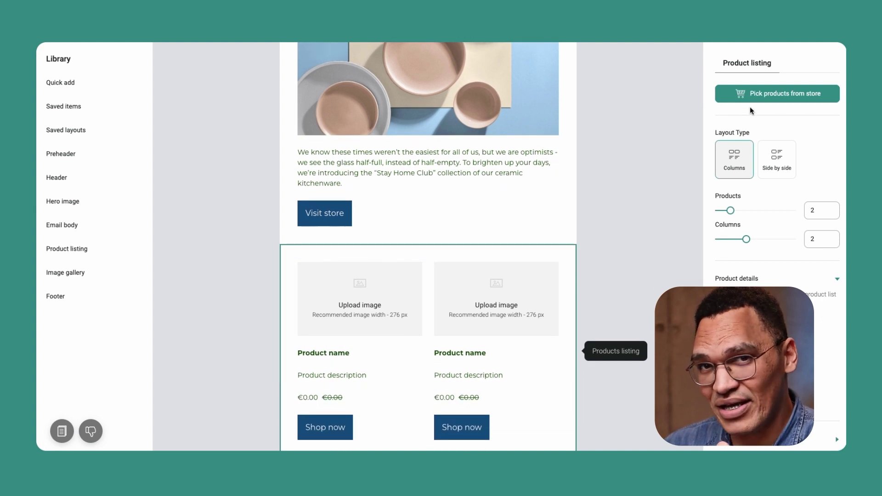
pyautogui.click(774, 94)
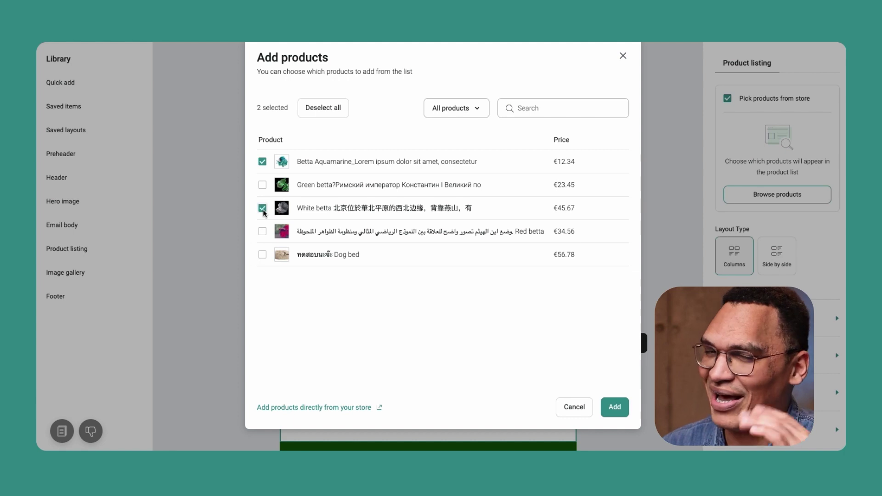
pyautogui.click(614, 407)
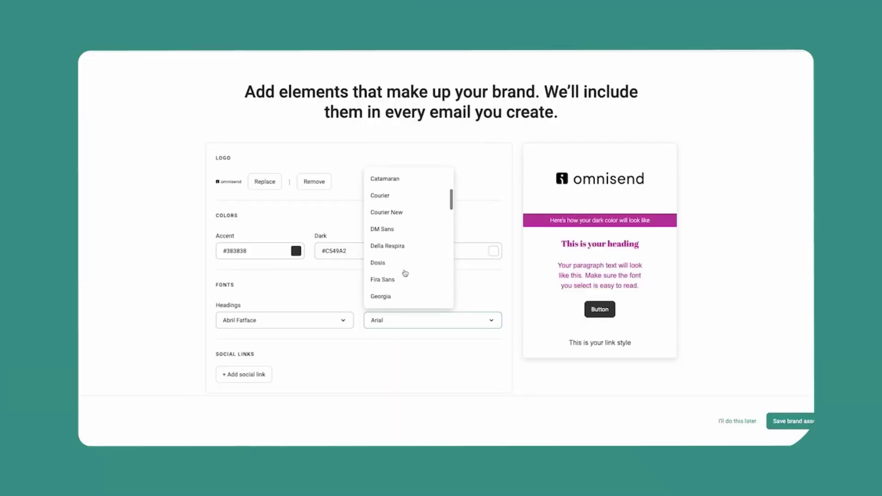
# Set the brand Paragraph & footnotes font to Lucida
pyautogui.click(397, 262)
pyautogui.scroll(-1, 399, 271)
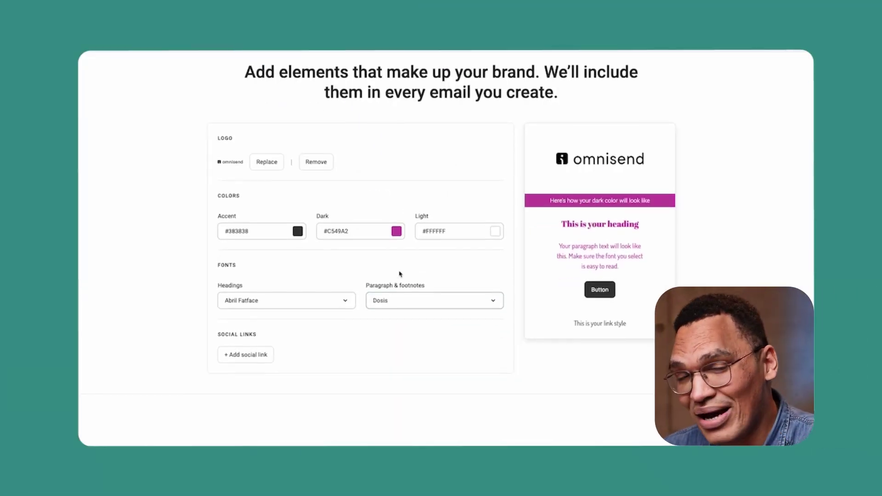
pyautogui.click(390, 301)
pyautogui.scroll(-3, 393, 281)
pyautogui.scroll(-3, 393, 280)
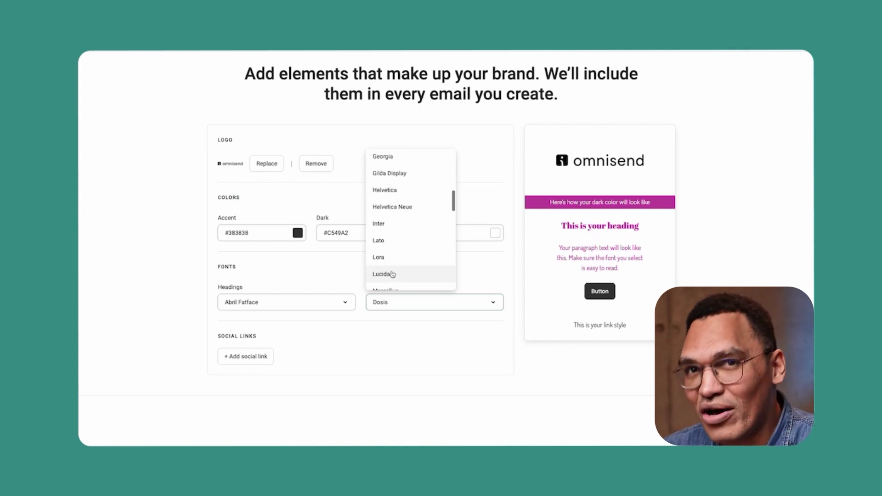
pyautogui.click(393, 274)
# Add a Facebook social link to the brand style
pyautogui.click(263, 355)
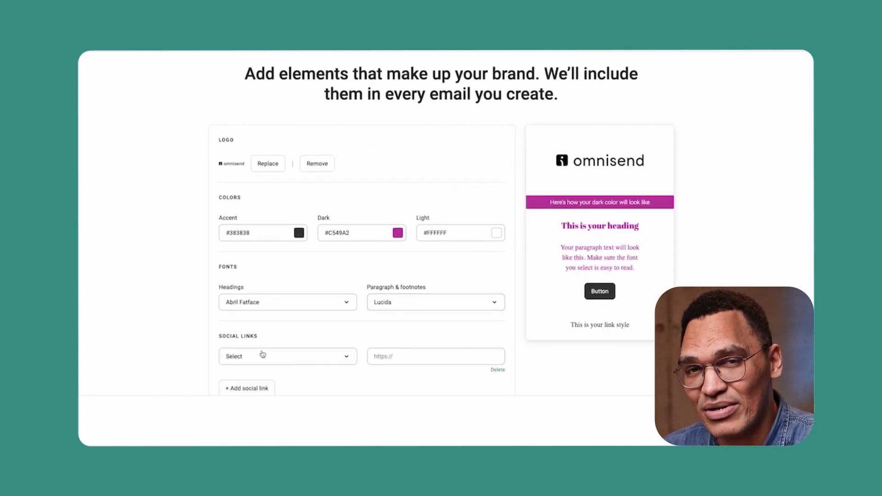
pyautogui.click(286, 355)
pyautogui.scroll(-3, 271, 307)
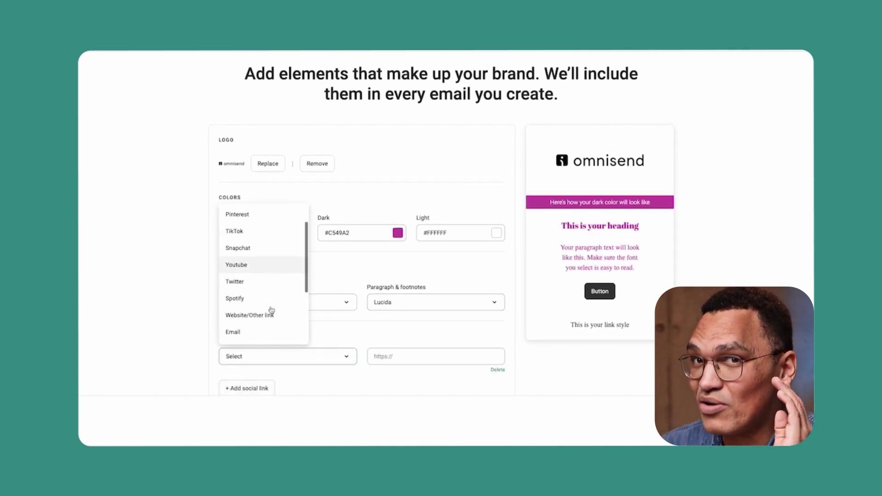
pyautogui.scroll(-3, 272, 310)
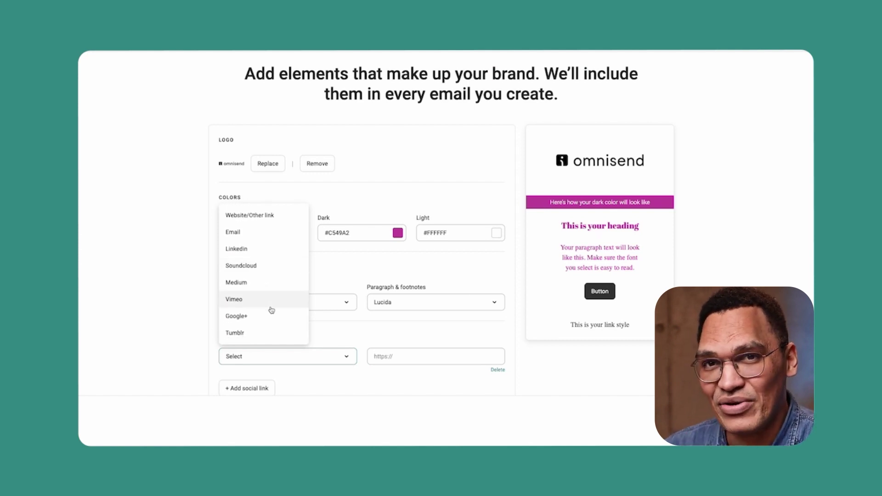
pyautogui.scroll(2, 271, 310)
pyautogui.scroll(5, 271, 310)
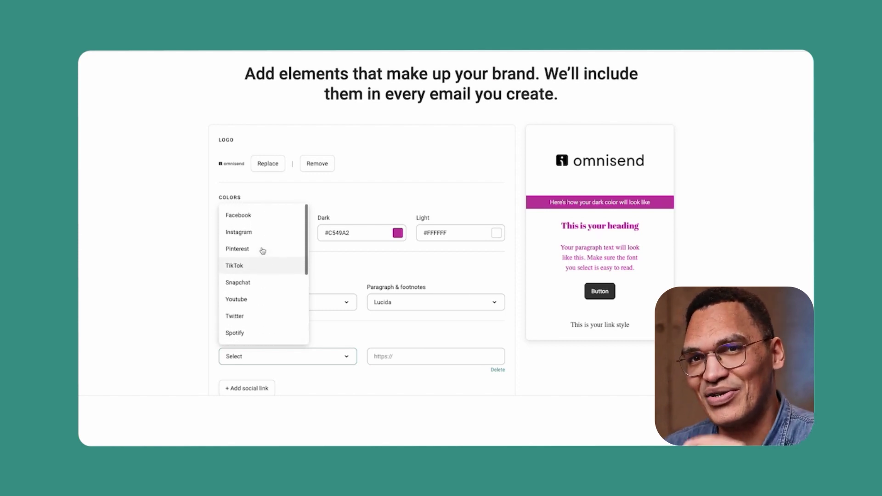
pyautogui.click(249, 218)
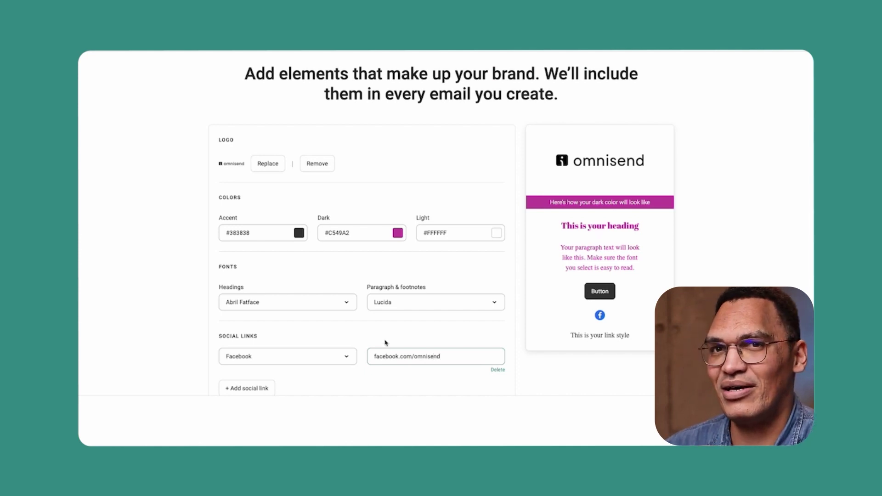
# Add a Website/Other social link and begin entering its URL 'omnisend.'
pyautogui.scroll(-1, 386, 342)
pyautogui.click(252, 357)
pyautogui.click(267, 355)
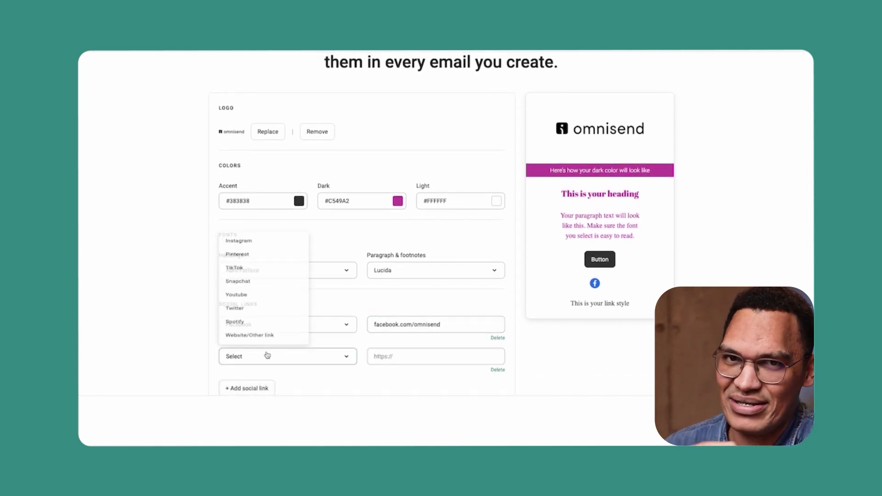
pyautogui.scroll(-3, 268, 315)
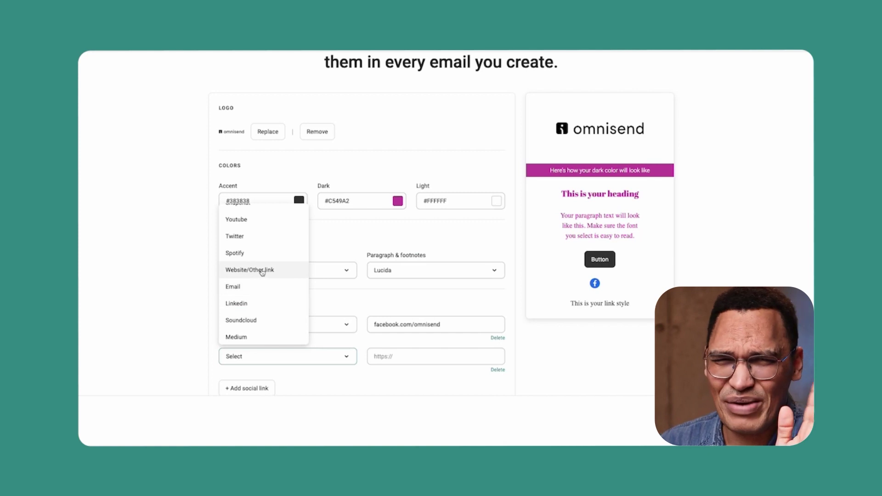
pyautogui.click(263, 270)
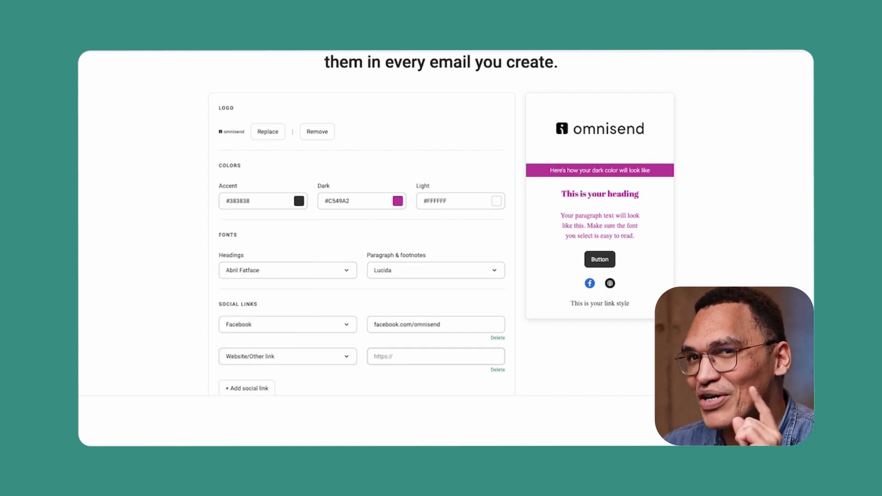
pyautogui.write('omnisend.')
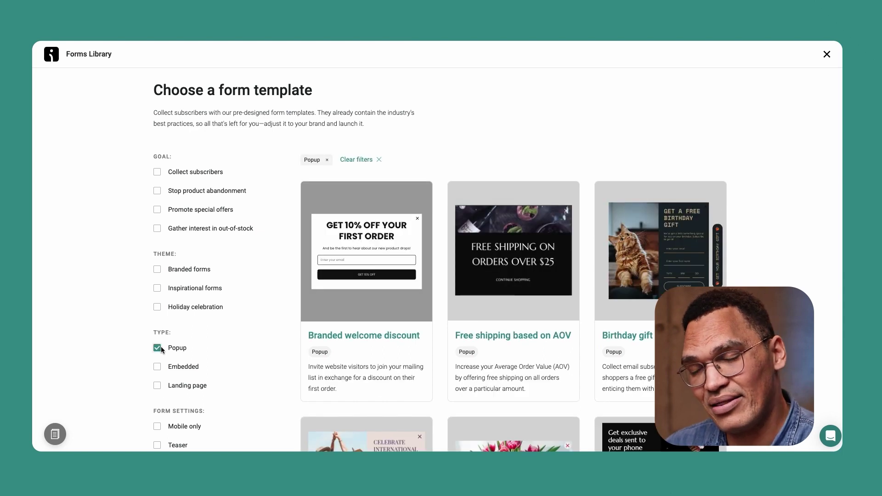
# Start from the Branded welcome discount template and add a Collect SMS consent (TCPA) checkbox
pyautogui.click(344, 247)
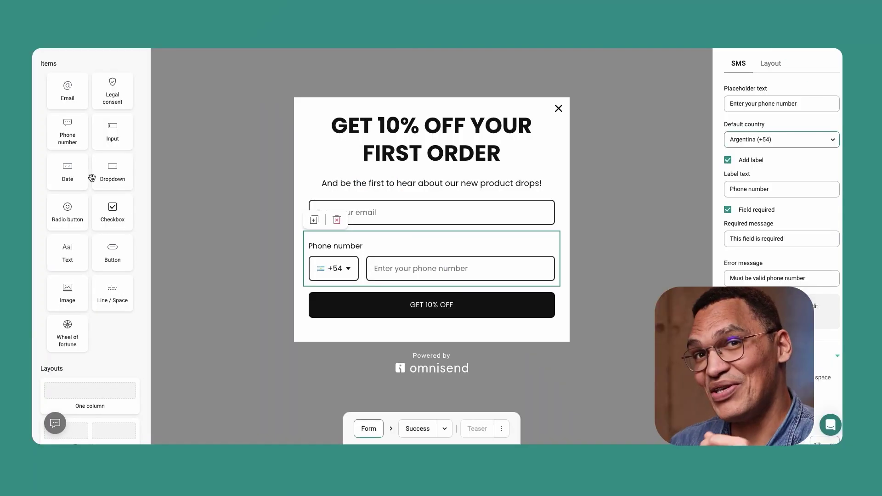
pyautogui.moveTo(109, 101); pyautogui.dragTo(331, 270)
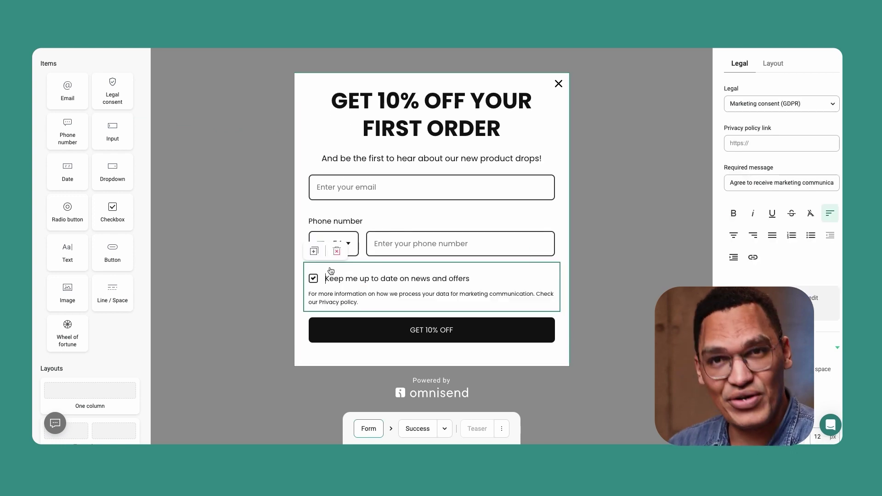
pyautogui.click(776, 105)
pyautogui.click(773, 152)
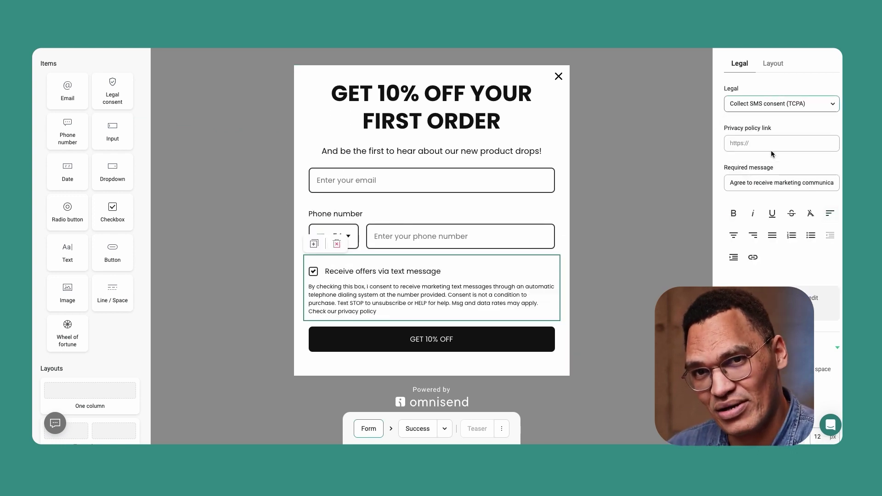
# Add a Dropdown field below the consent text and view the Success step
pyautogui.moveTo(121, 177); pyautogui.dragTo(363, 321)
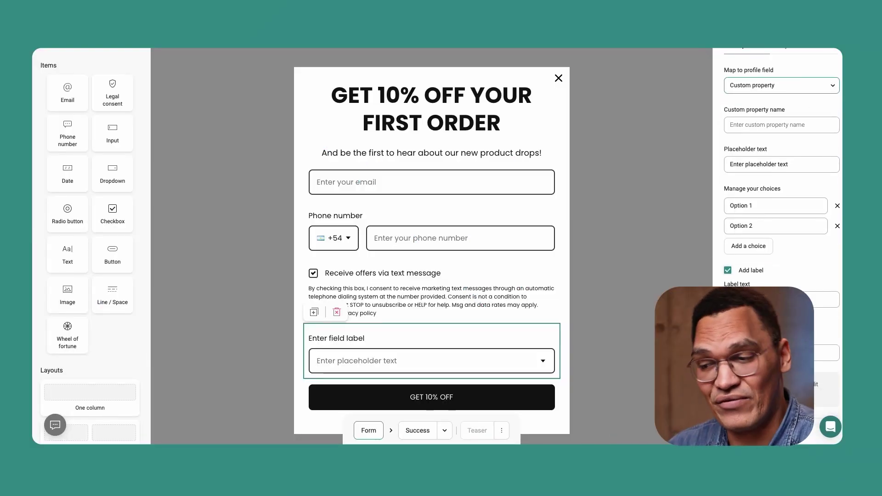
pyautogui.scroll(-3, 436, 287)
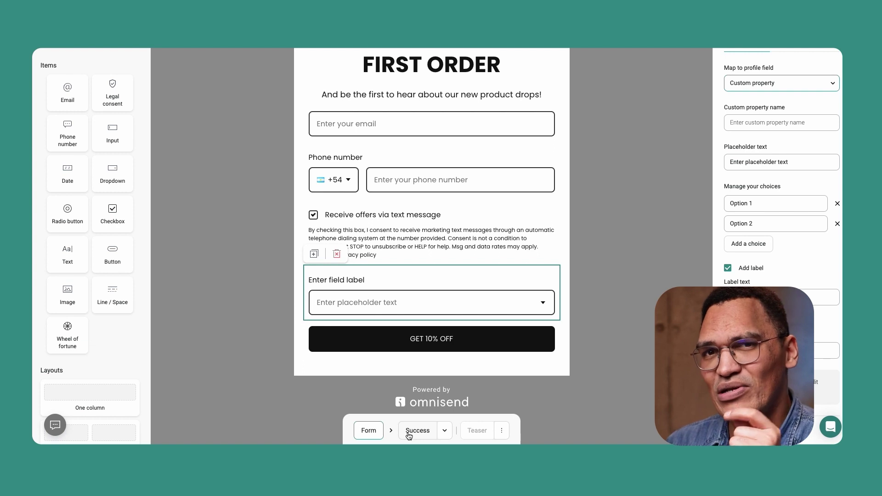
pyautogui.click(408, 433)
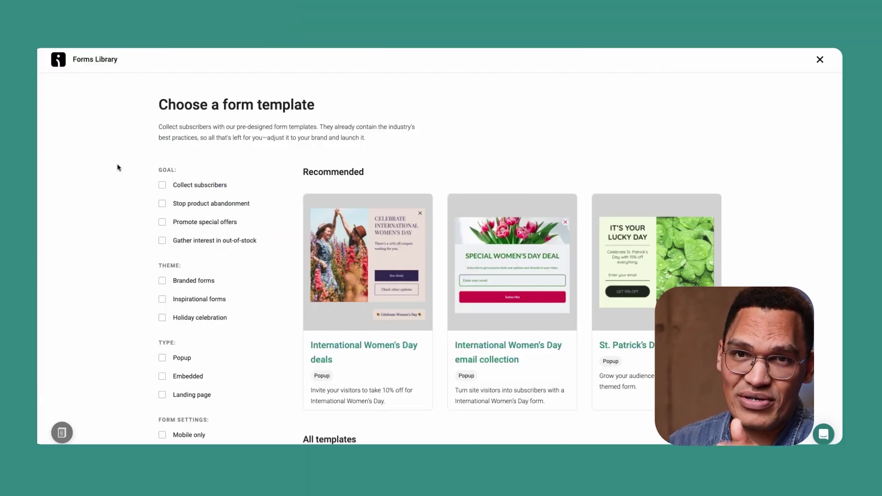
# Filter templates to Wheel of fortune and start from Branded Wheel of Fortune
pyautogui.scroll(-3, 118, 167)
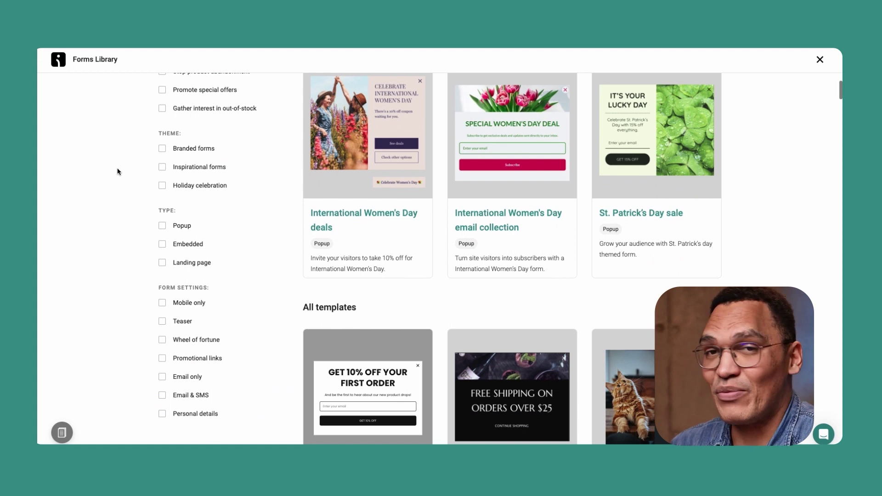
pyautogui.click(162, 340)
pyautogui.scroll(1, 276, 271)
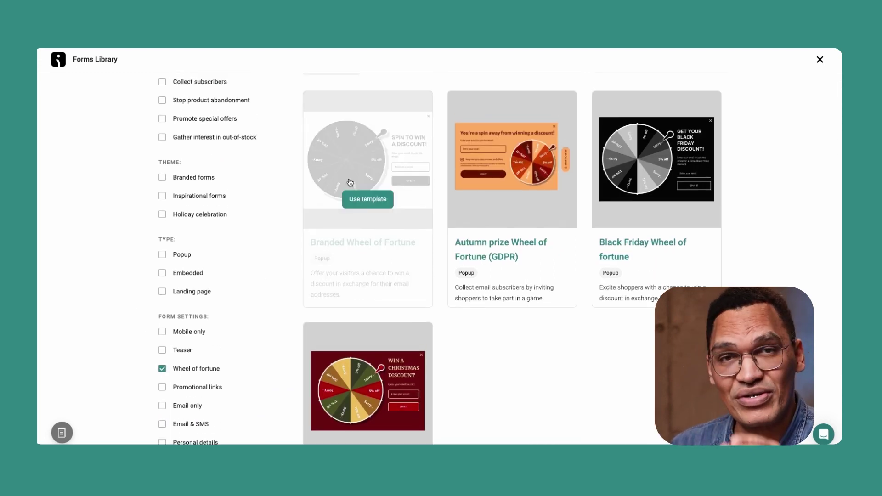
pyautogui.click(353, 197)
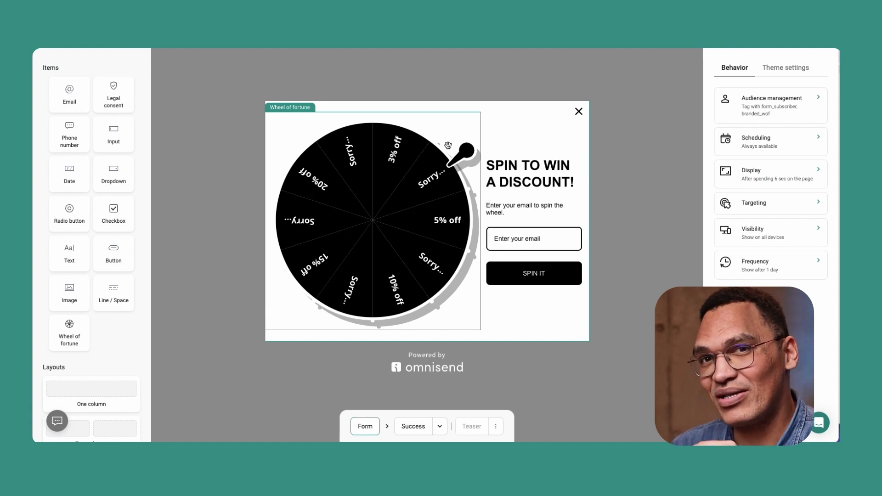
# Set the wheel's slice colours to brown, orange and light blue, and change the label colour
pyautogui.click(382, 182)
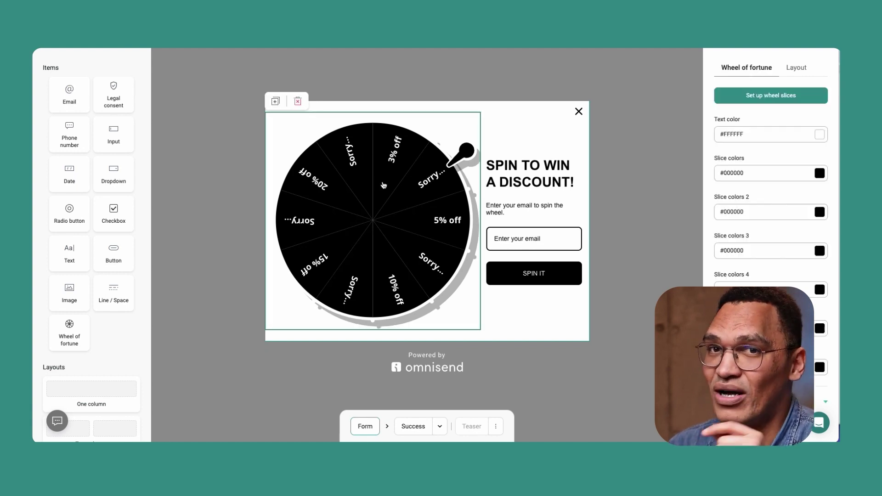
pyautogui.click(819, 174)
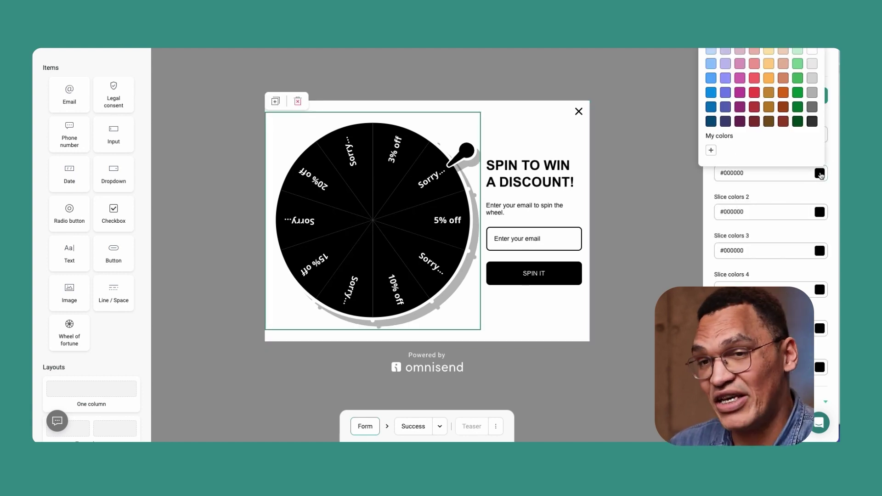
pyautogui.click(768, 121)
pyautogui.click(819, 212)
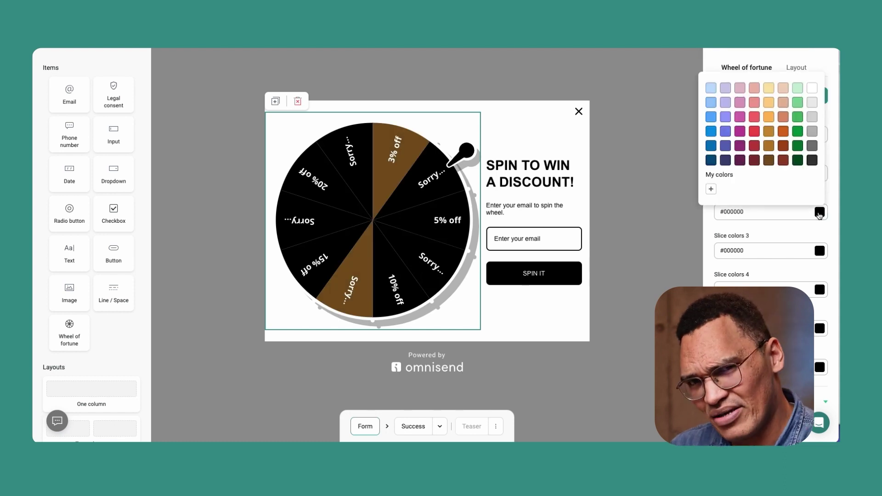
pyautogui.click(783, 132)
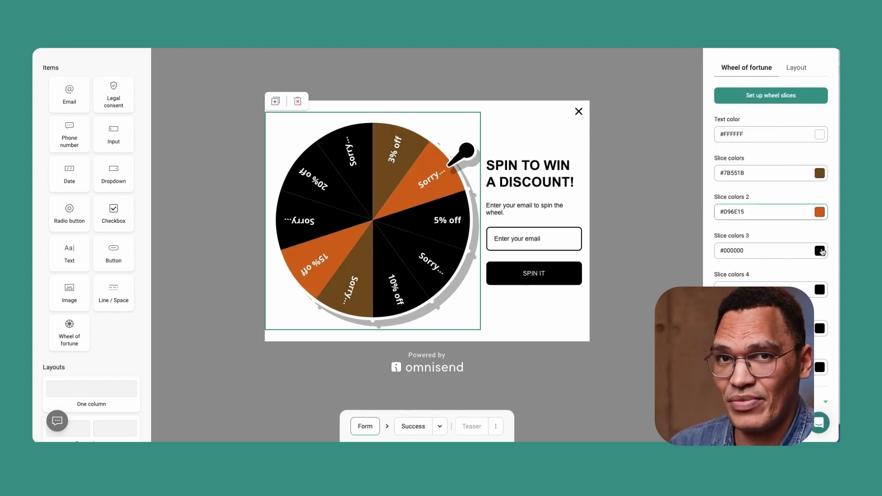
pyautogui.click(820, 251)
pyautogui.click(711, 157)
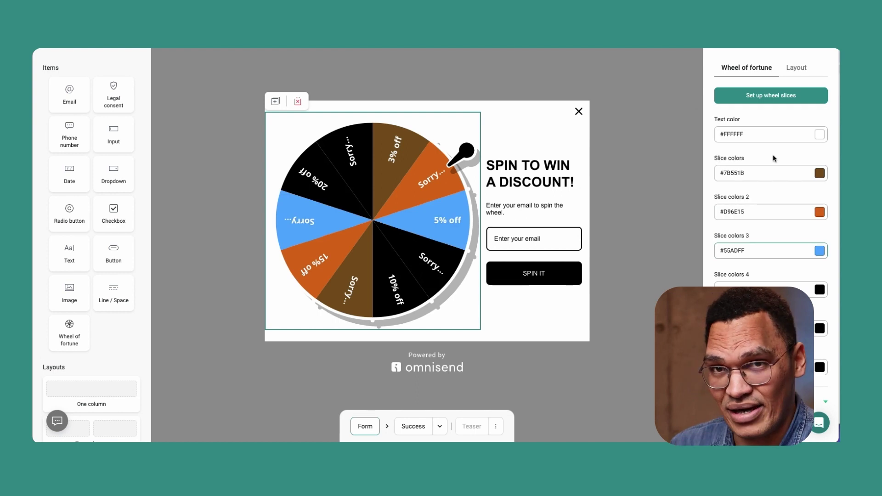
pyautogui.click(821, 136)
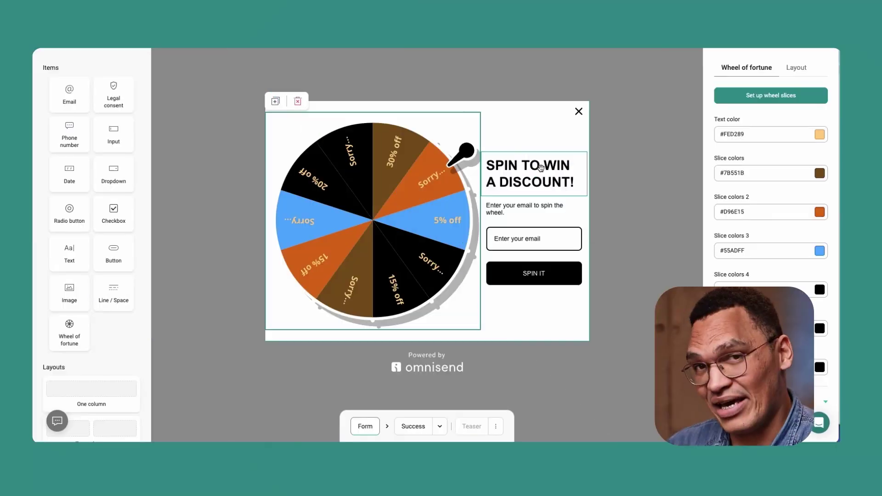
# Edit the SPIN TO WIN A DISCOUNT! heading, the SPIN IT button and the success Here's your prize heading
pyautogui.click(541, 168)
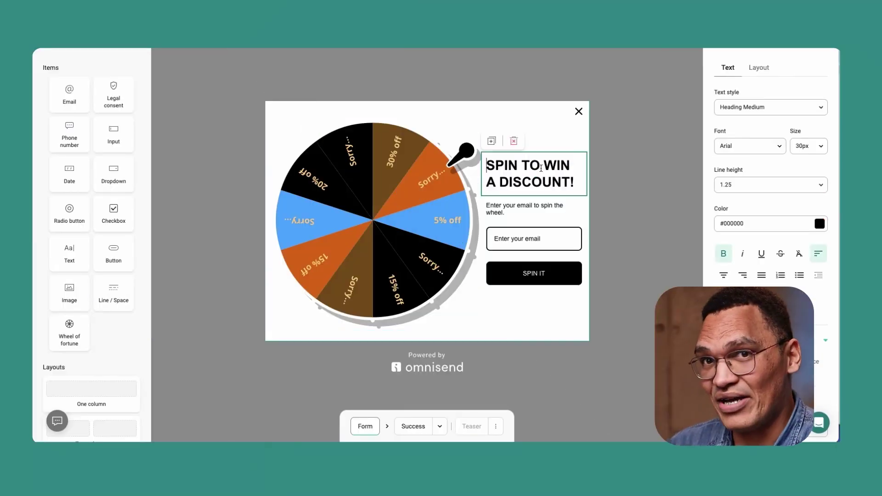
pyautogui.tripleClick(538, 166)
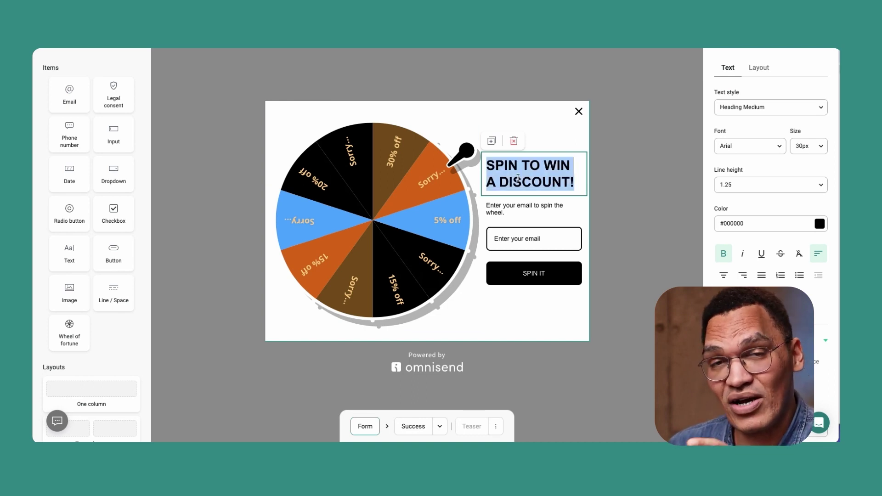
pyautogui.click(519, 179)
pyautogui.click(523, 281)
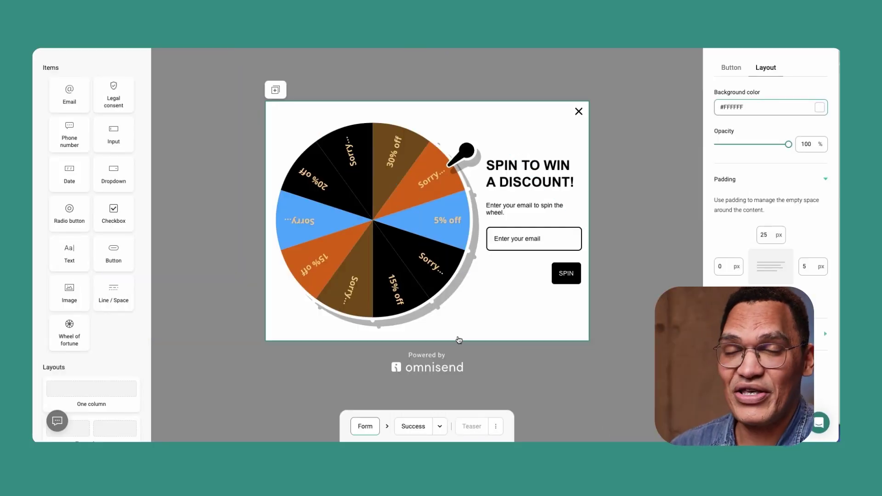
pyautogui.click(408, 425)
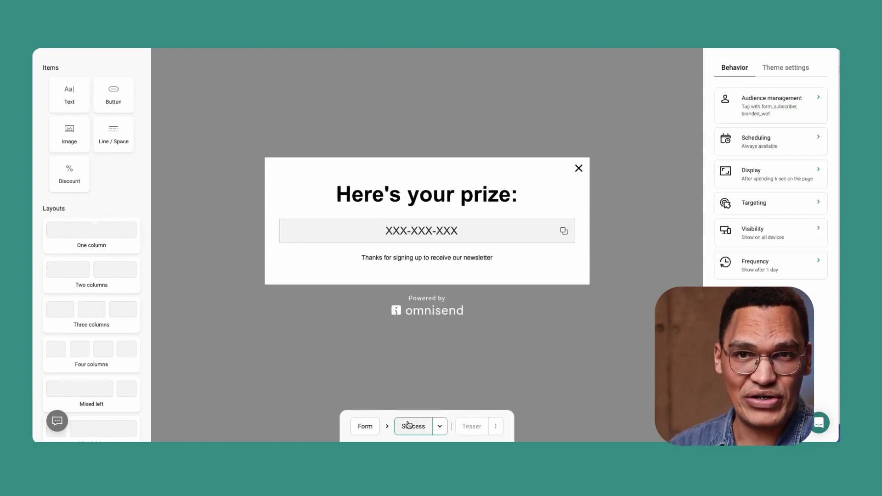
pyautogui.click(480, 202)
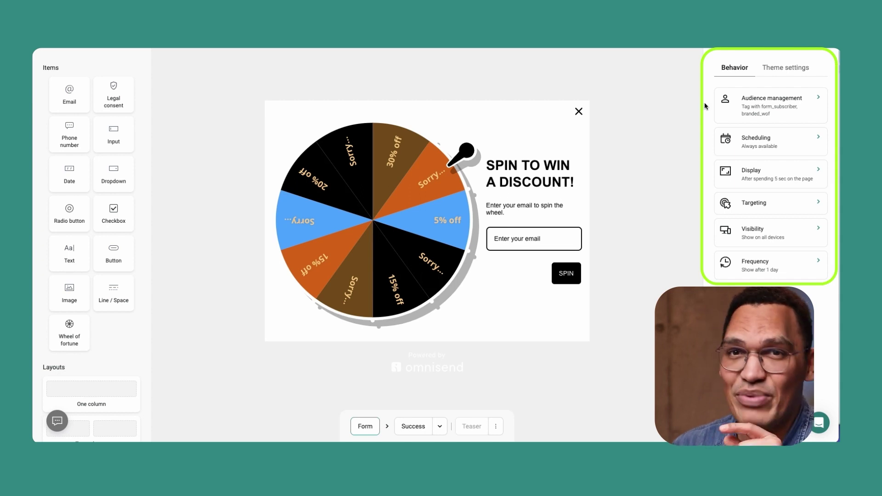
# Tag the form's subscribers with 'wheel of fortune'
pyautogui.click(768, 105)
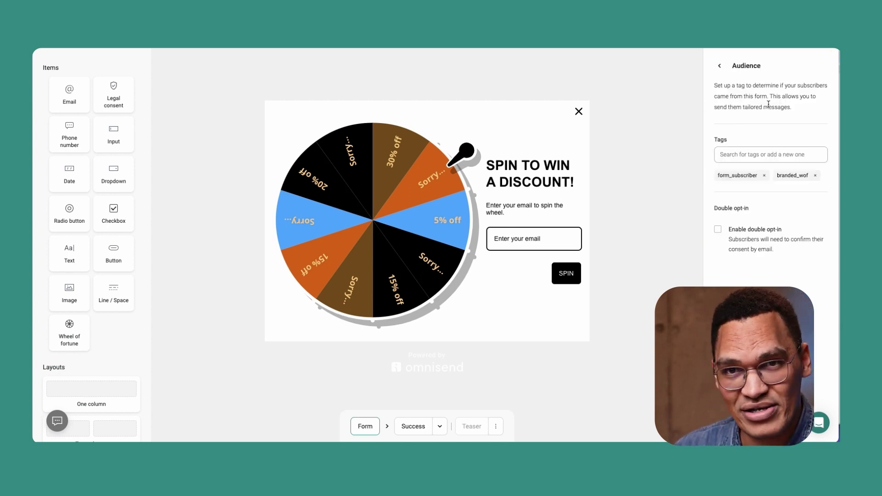
pyautogui.click(749, 158)
pyautogui.write('wheel')
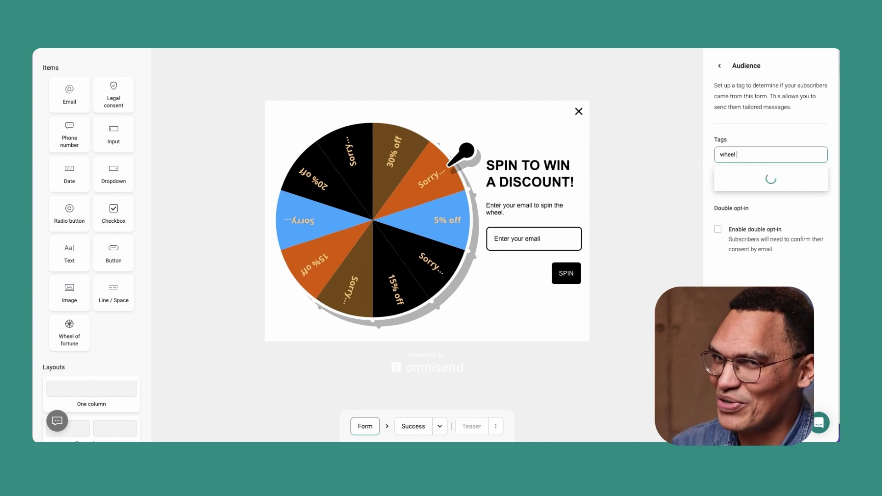
pyautogui.write(' of fo')
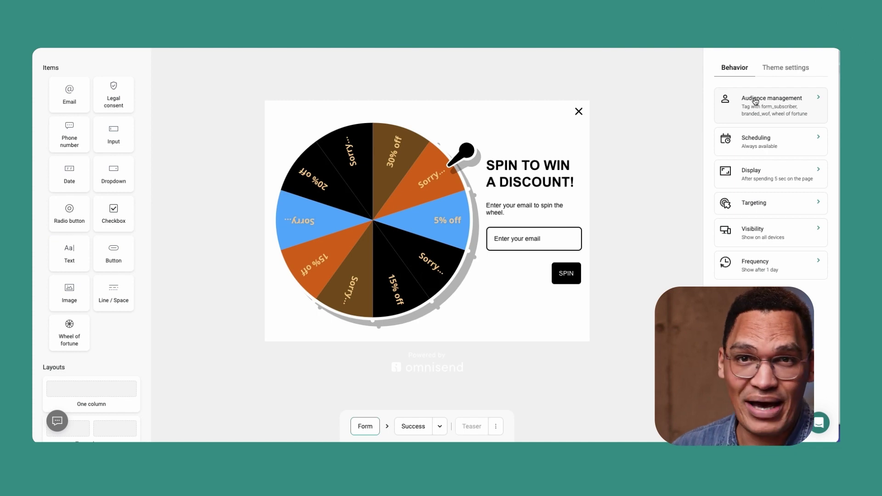
# Show the form after 20 seconds on the page, on desktop only
pyautogui.click(772, 146)
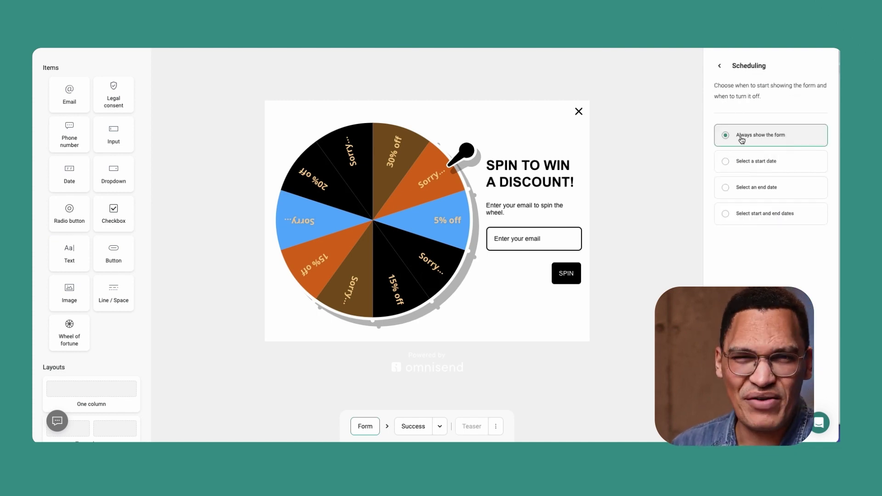
pyautogui.click(720, 66)
pyautogui.click(761, 166)
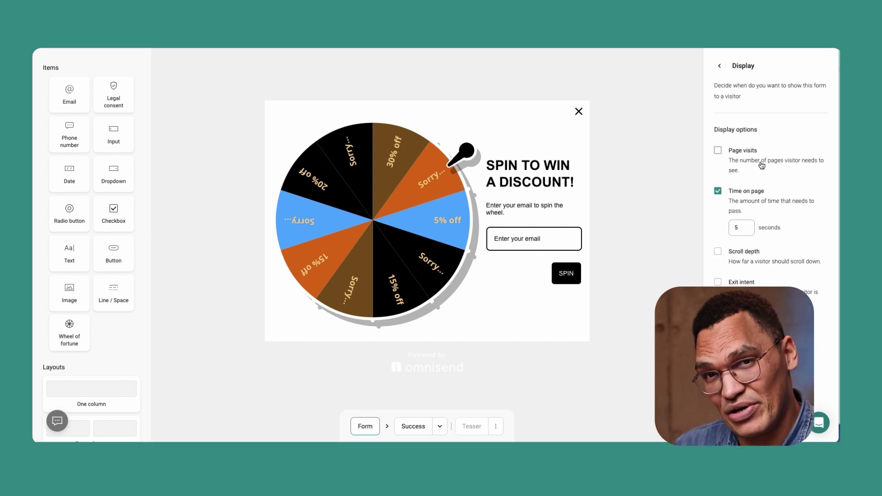
pyautogui.doubleClick(737, 228)
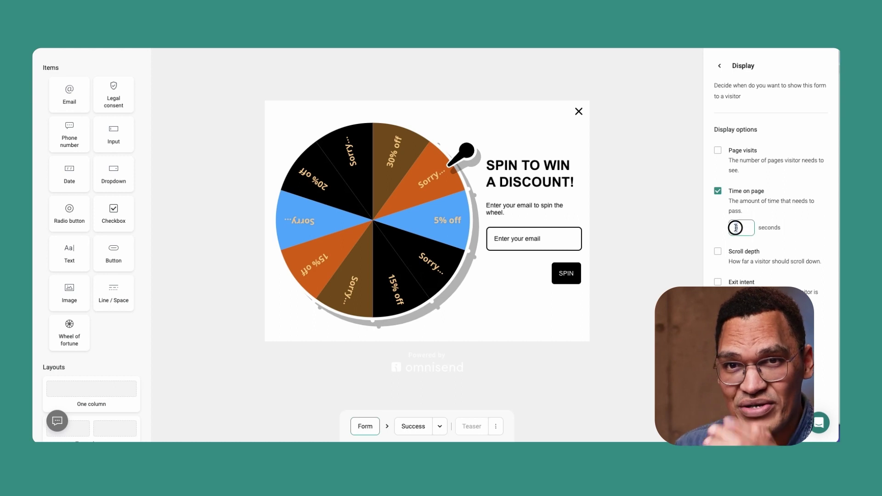
pyautogui.write('20')
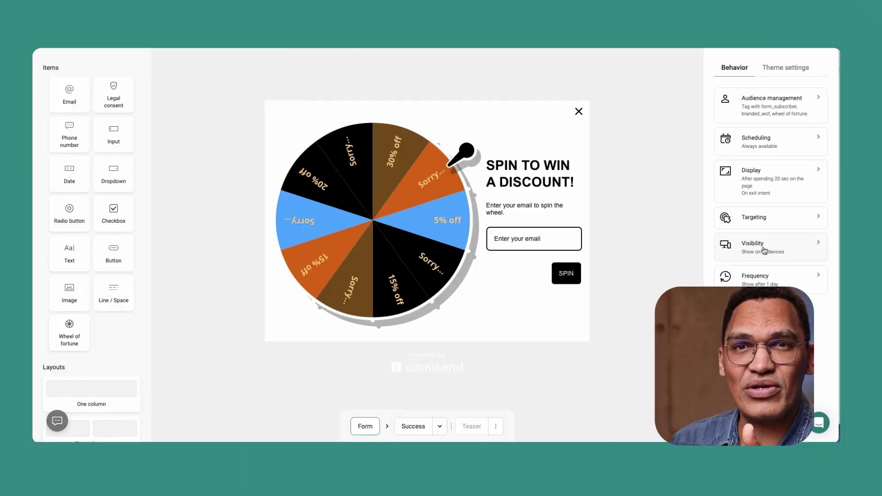
pyautogui.click(760, 245)
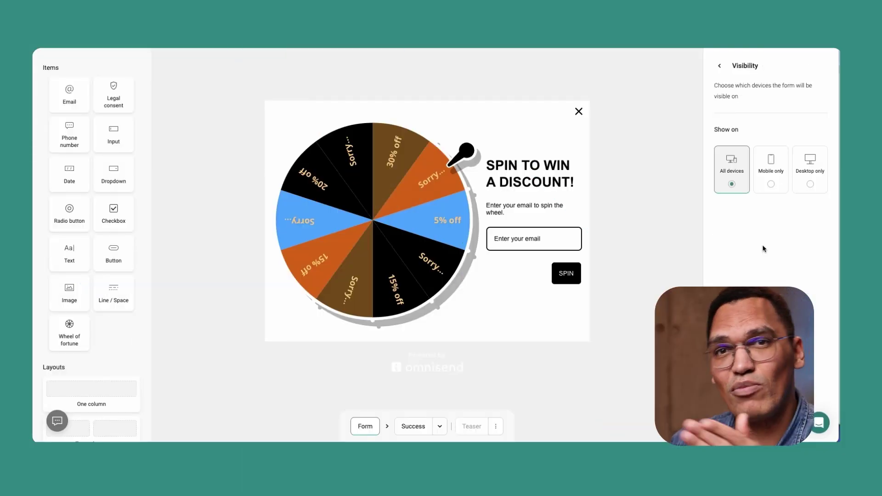
pyautogui.click(811, 183)
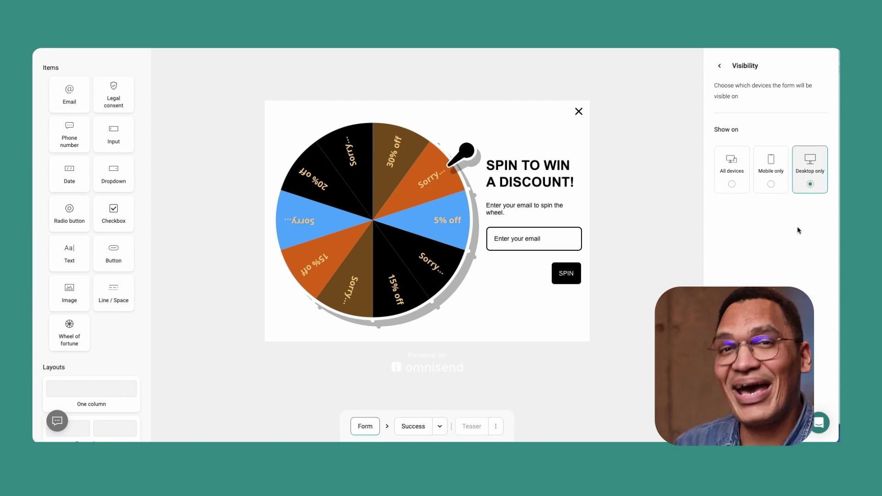
# Give the email field dark red placeholder text and a peach background
pyautogui.click(719, 66)
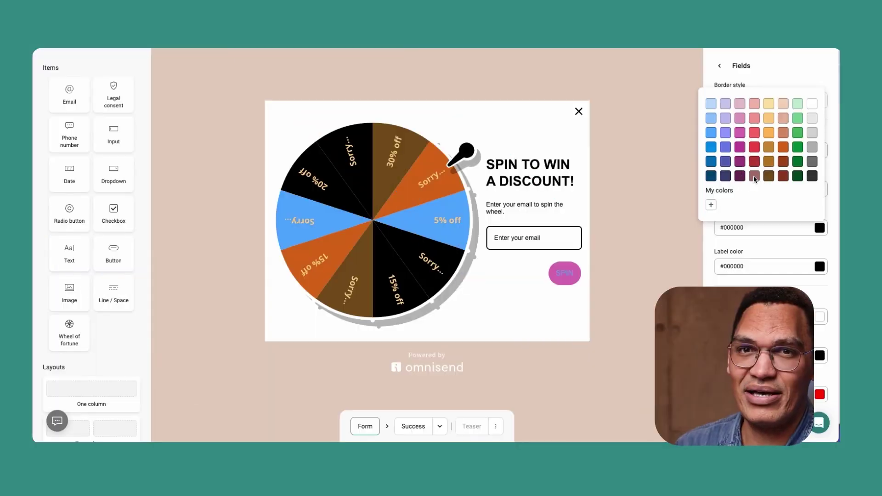
pyautogui.click(754, 176)
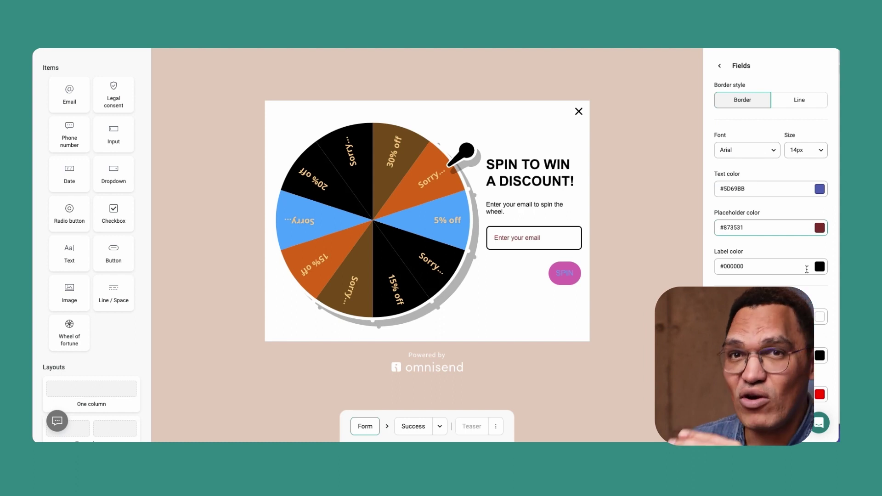
pyautogui.click(820, 189)
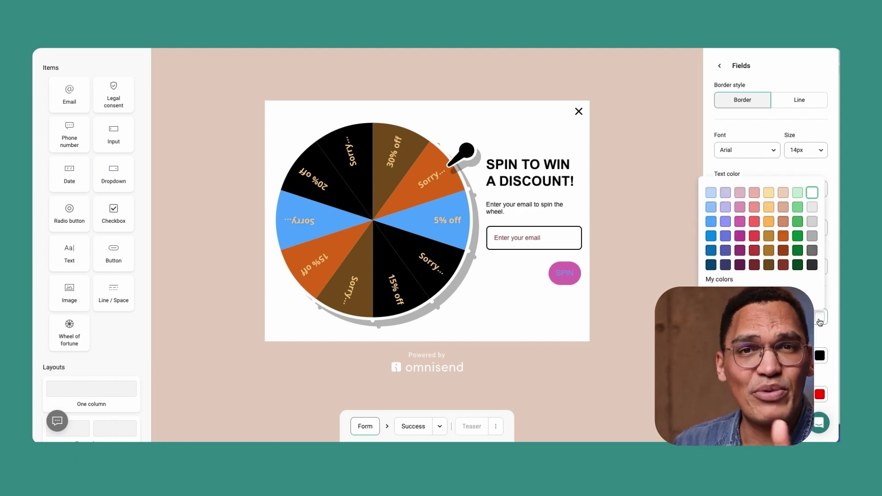
pyautogui.click(783, 193)
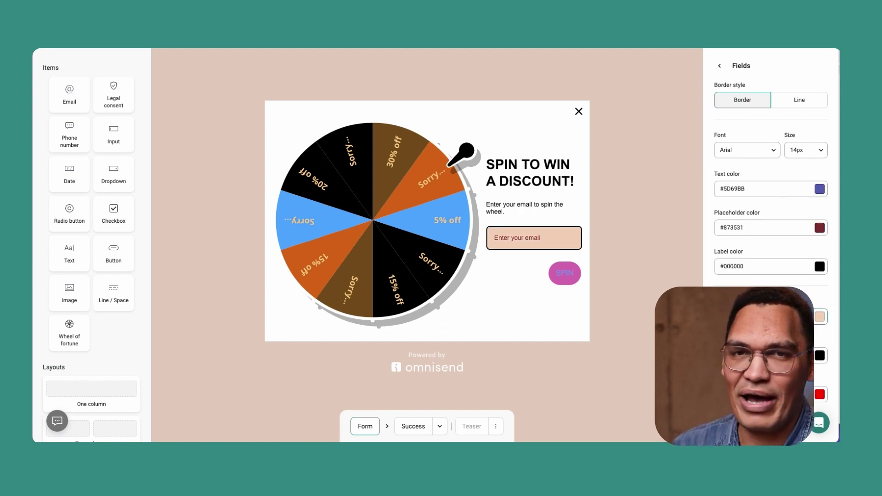
pyautogui.click(720, 66)
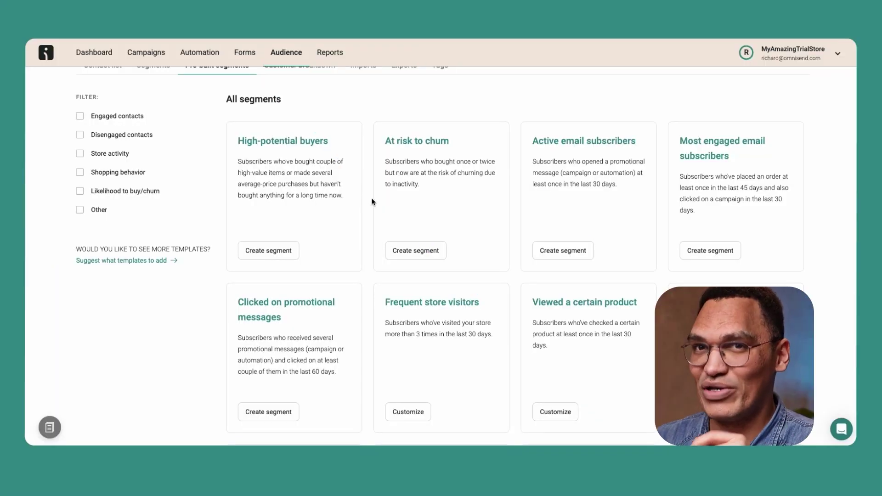
# Scroll through the Pre-built segment cards such as High-potential buyers and At risk to churn
pyautogui.scroll(-3, 372, 200)
pyautogui.scroll(-5, 372, 200)
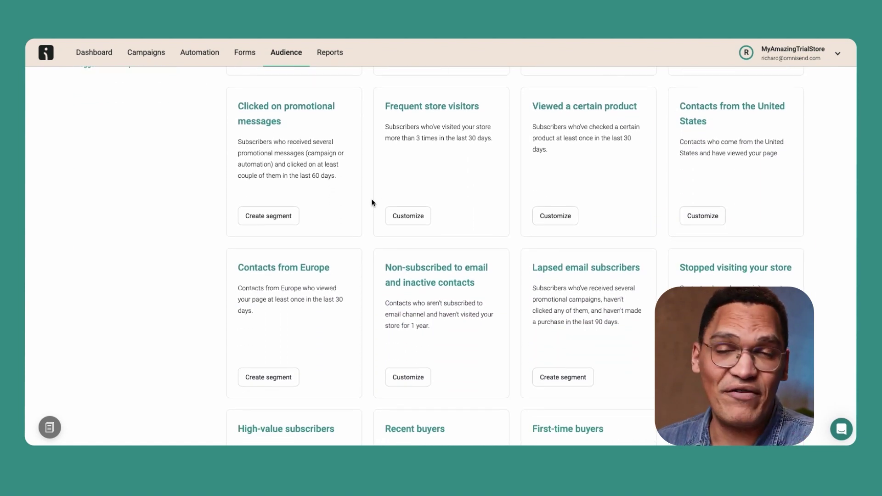
pyautogui.scroll(-5, 371, 203)
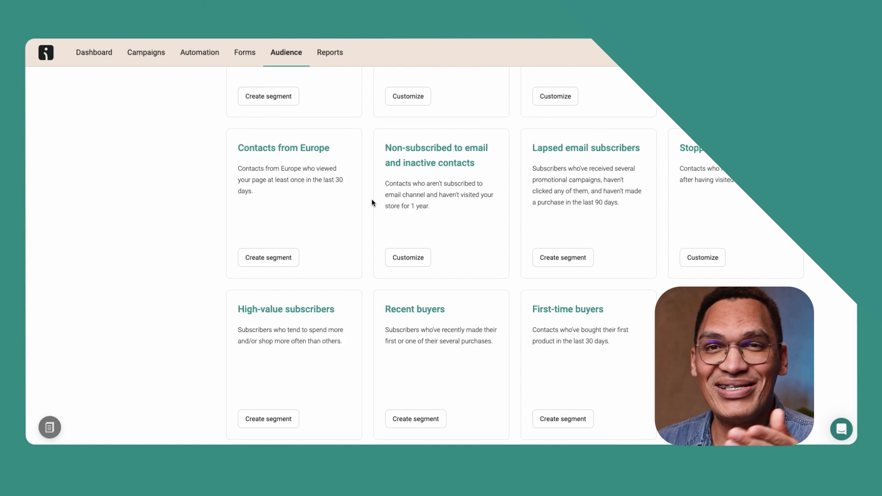
pyautogui.scroll(-3, 372, 202)
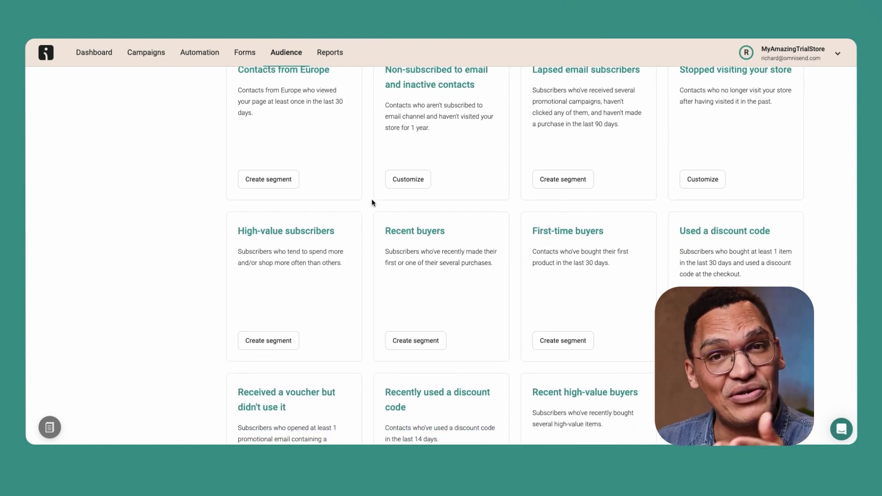
pyautogui.scroll(-8, 372, 202)
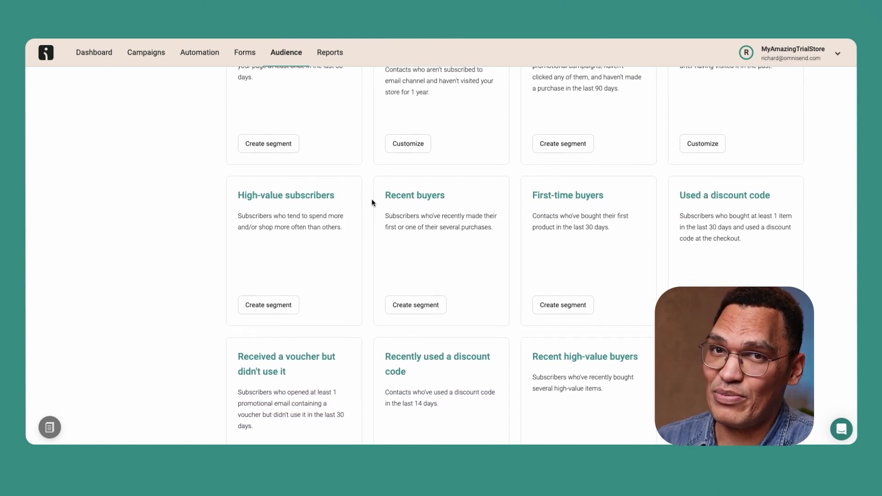
pyautogui.scroll(-2, 372, 202)
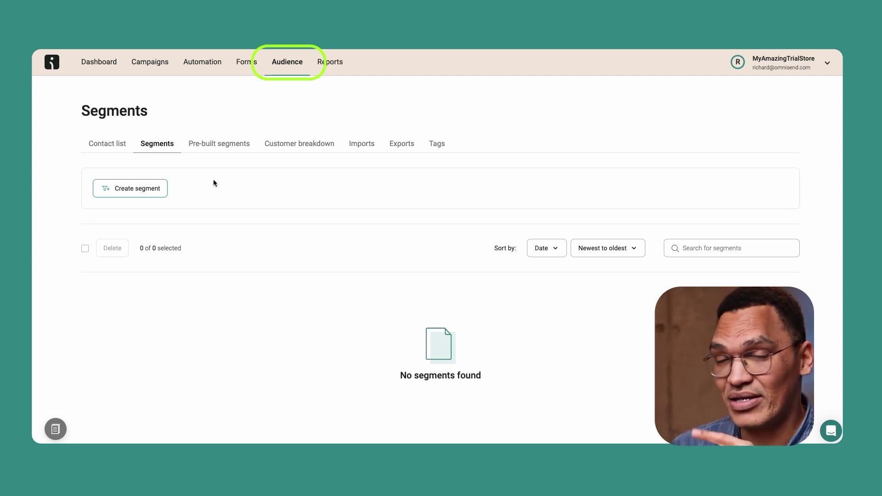
# Browse the condition list for a new segment, then close it
pyautogui.click(137, 192)
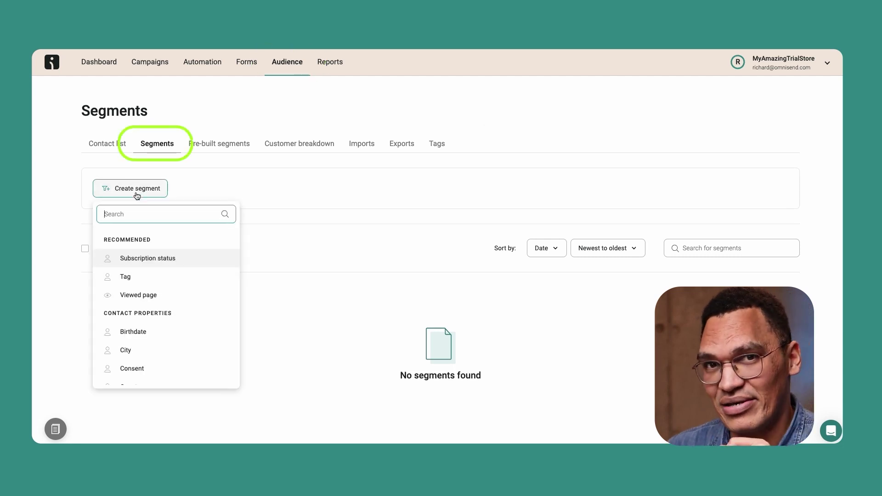
pyautogui.scroll(-1, 142, 250)
pyautogui.scroll(-4, 169, 288)
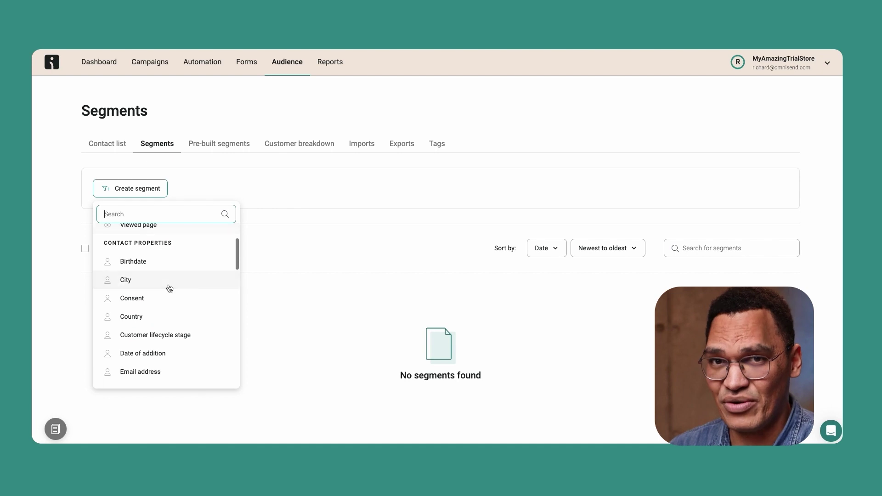
pyautogui.scroll(-3, 201, 301)
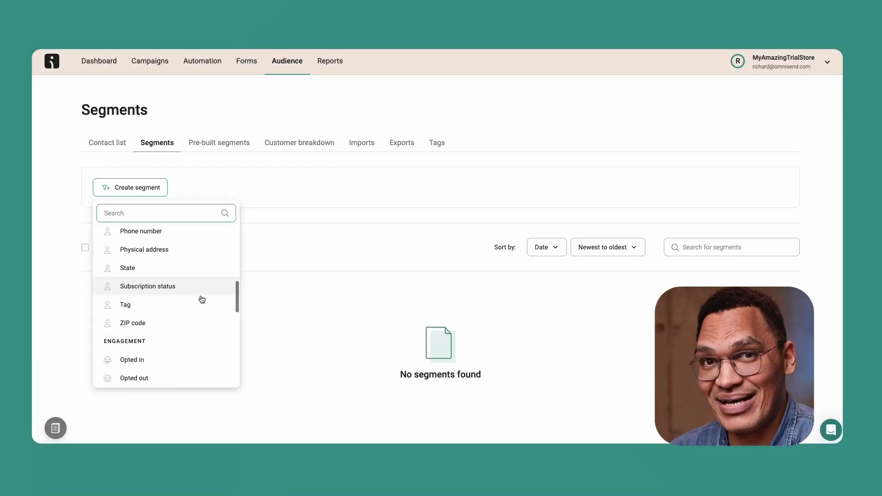
pyautogui.scroll(-3, 202, 299)
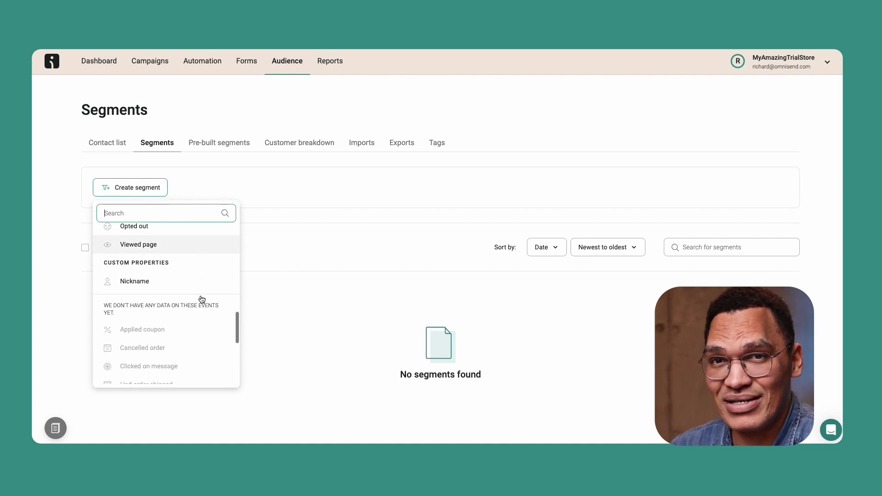
pyautogui.scroll(-4, 202, 299)
pyautogui.scroll(2, 200, 299)
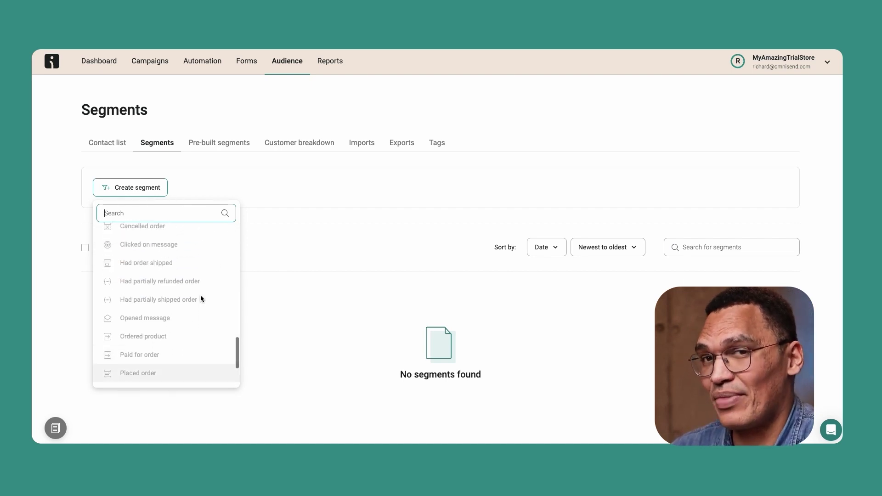
pyautogui.click(216, 176)
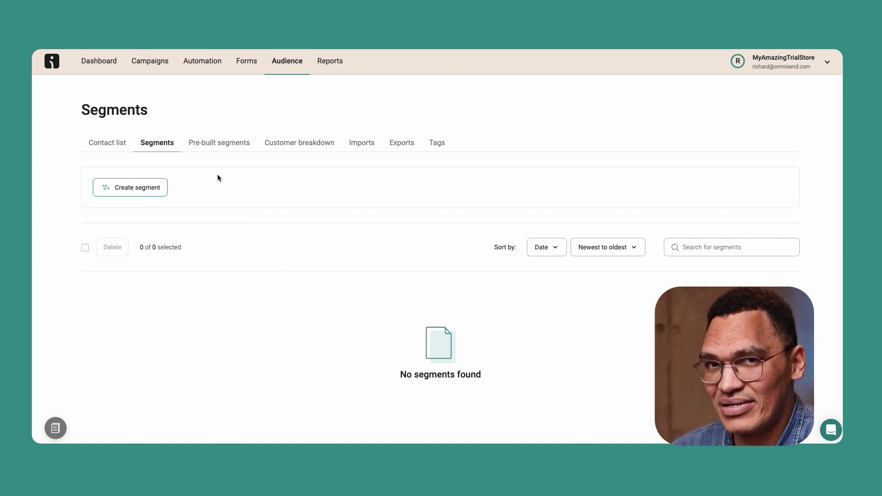
# Scroll through all the Pre-built segments template cards
pyautogui.click(219, 147)
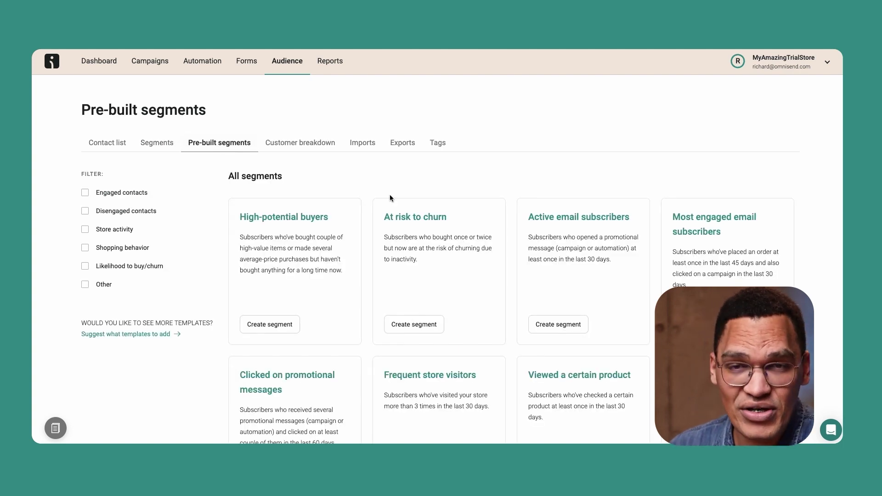
pyautogui.scroll(-2, 364, 200)
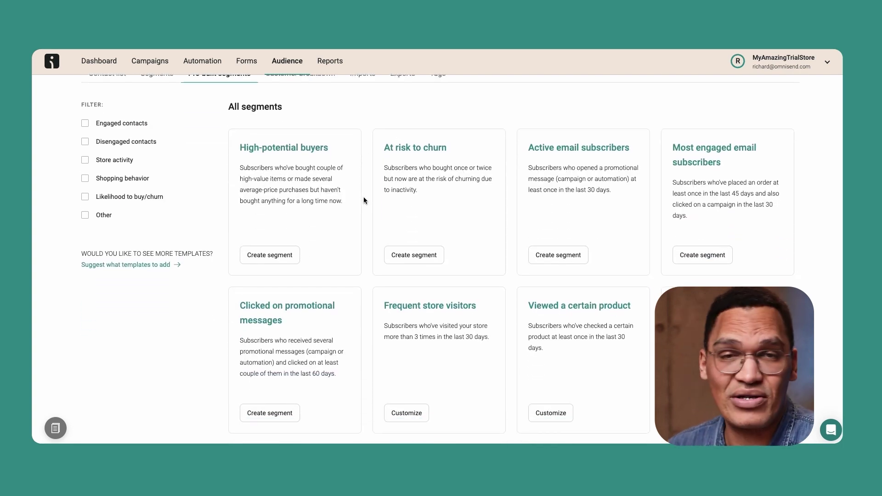
pyautogui.scroll(-3, 372, 209)
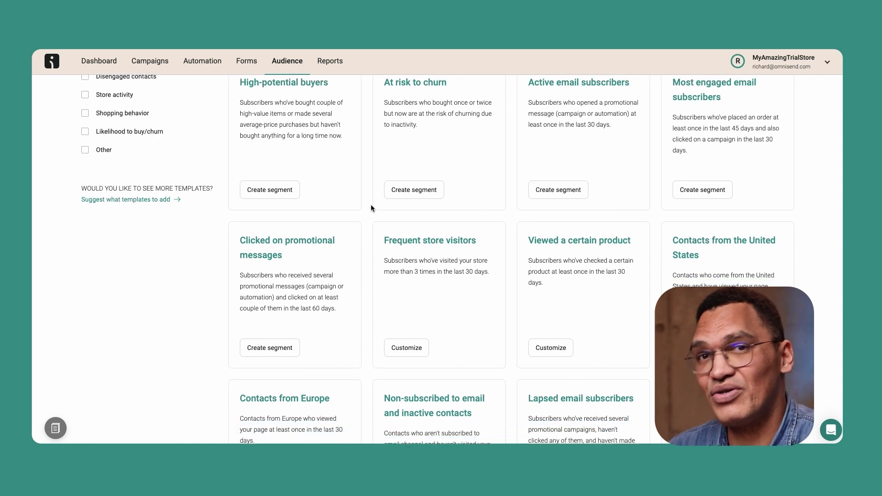
pyautogui.scroll(-3, 372, 208)
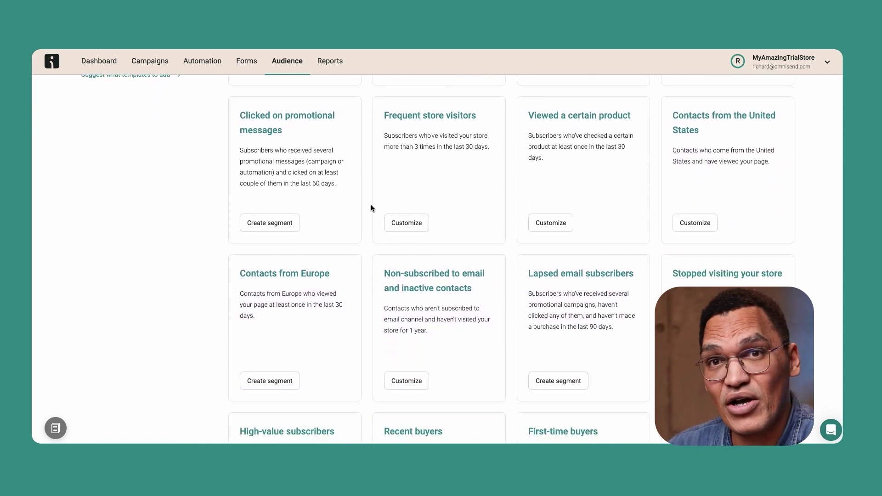
pyautogui.scroll(-4, 372, 208)
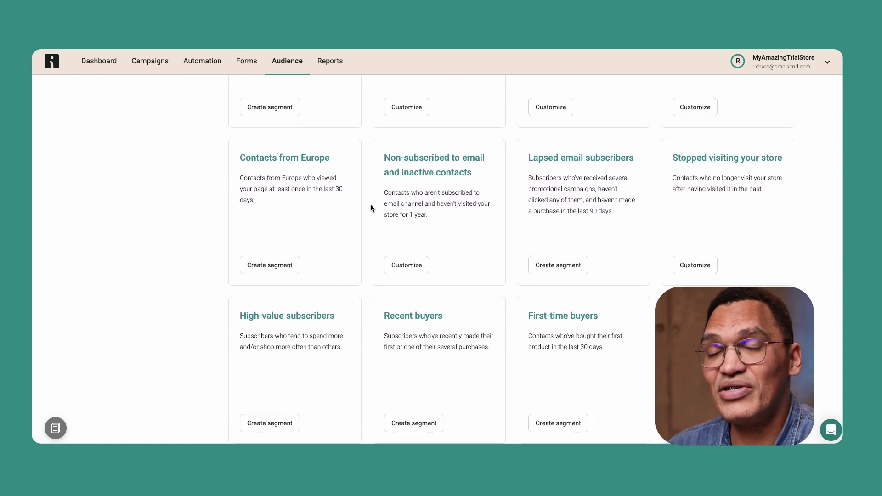
pyautogui.scroll(-1, 372, 208)
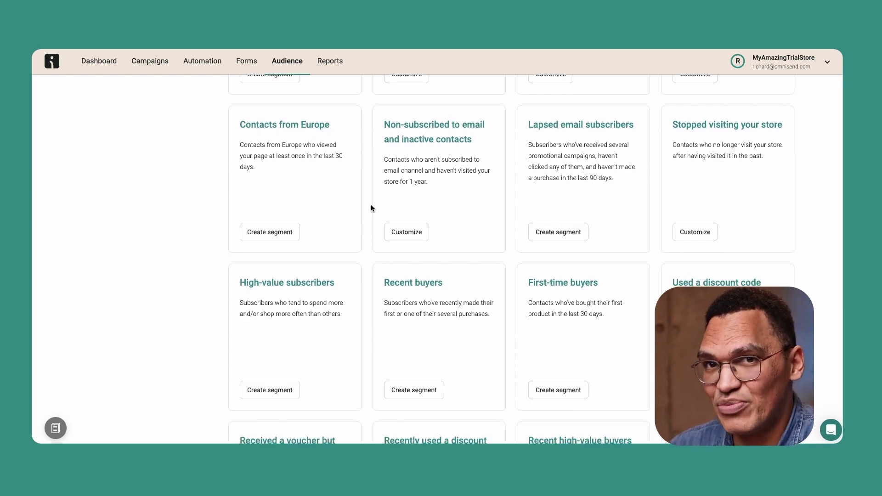
pyautogui.scroll(-2, 372, 208)
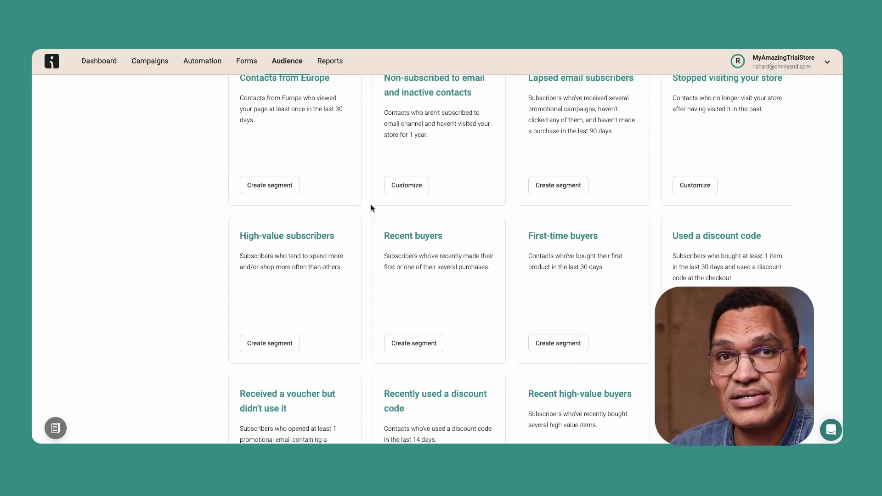
pyautogui.scroll(-8, 372, 208)
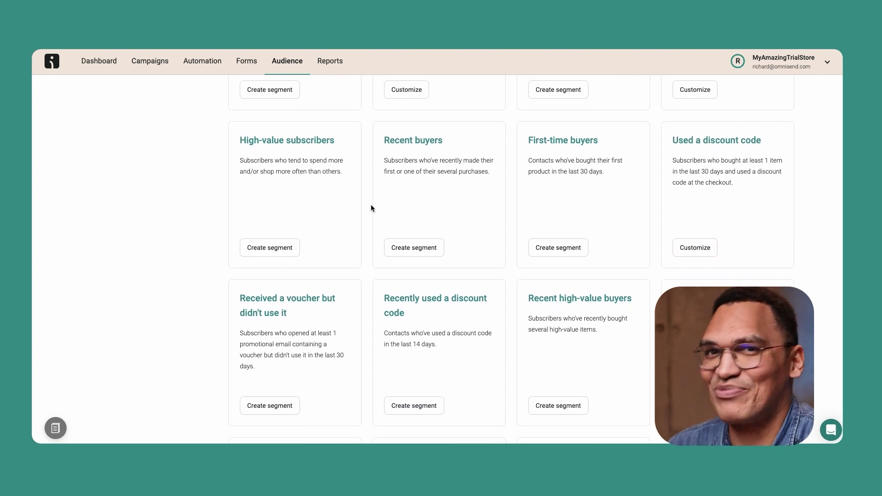
pyautogui.scroll(-2, 372, 208)
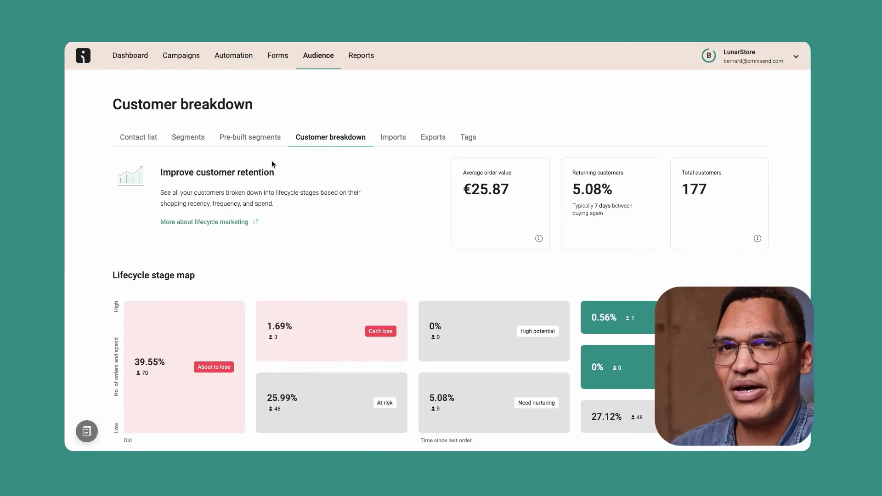
pyautogui.scroll(-1, 259, 240)
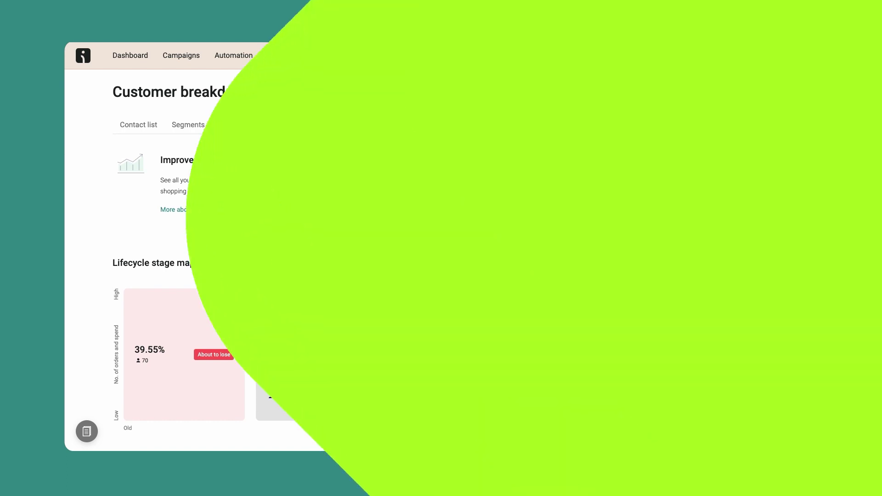
pyautogui.scroll(-1, 256, 239)
pyautogui.scroll(-4, 249, 248)
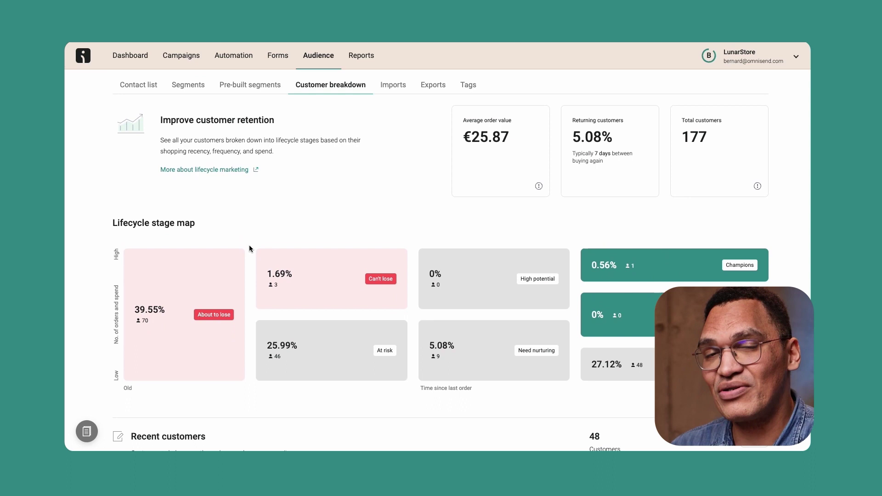
pyautogui.scroll(-2, 249, 248)
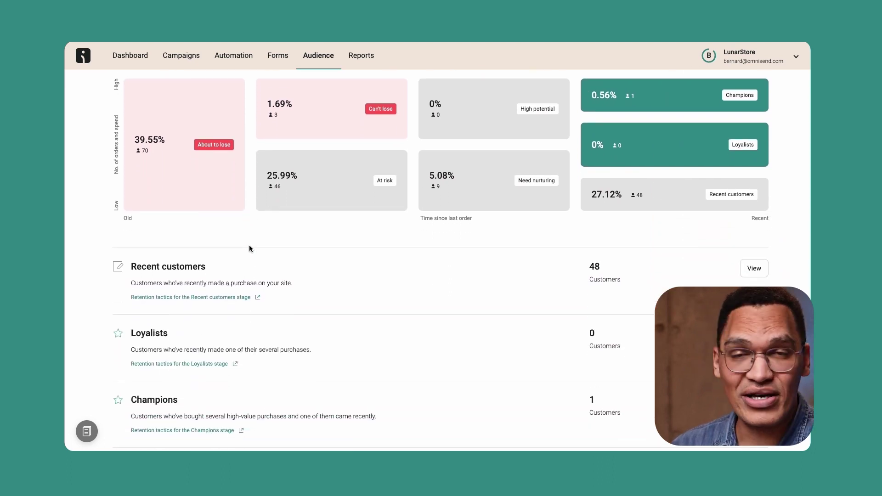
pyautogui.scroll(-3, 250, 249)
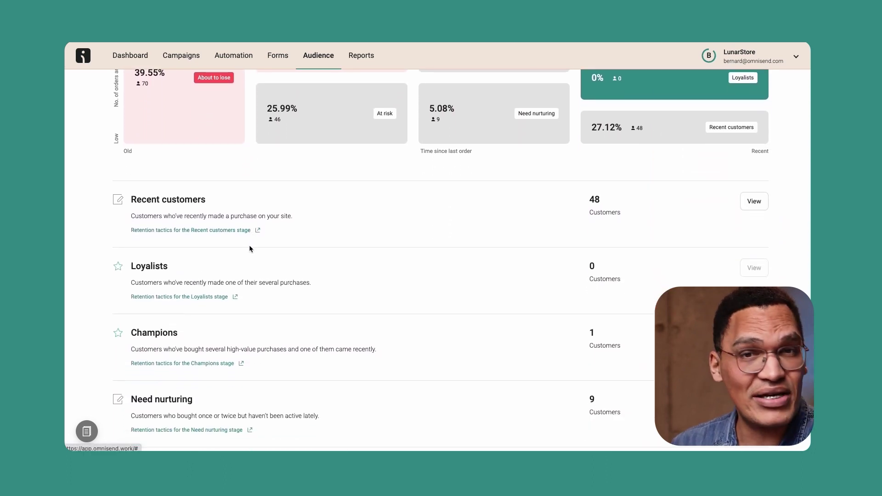
pyautogui.scroll(-1, 249, 249)
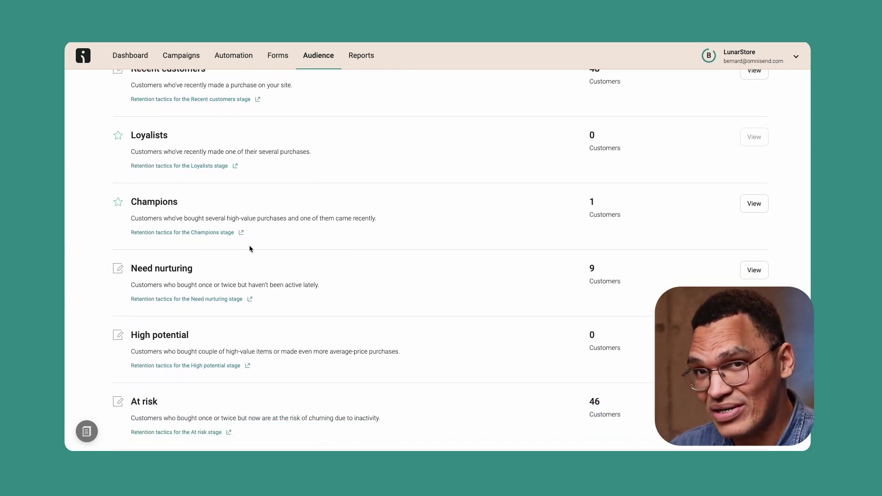
pyautogui.scroll(-2, 249, 248)
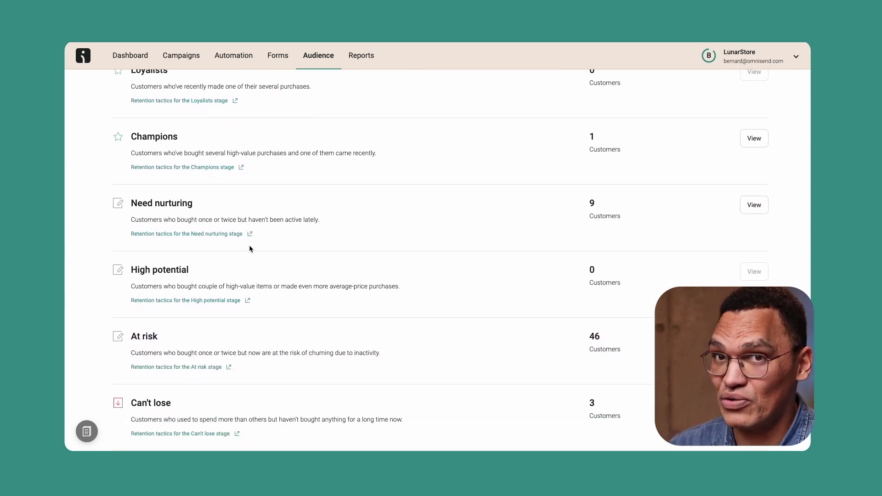
pyautogui.scroll(-2, 249, 246)
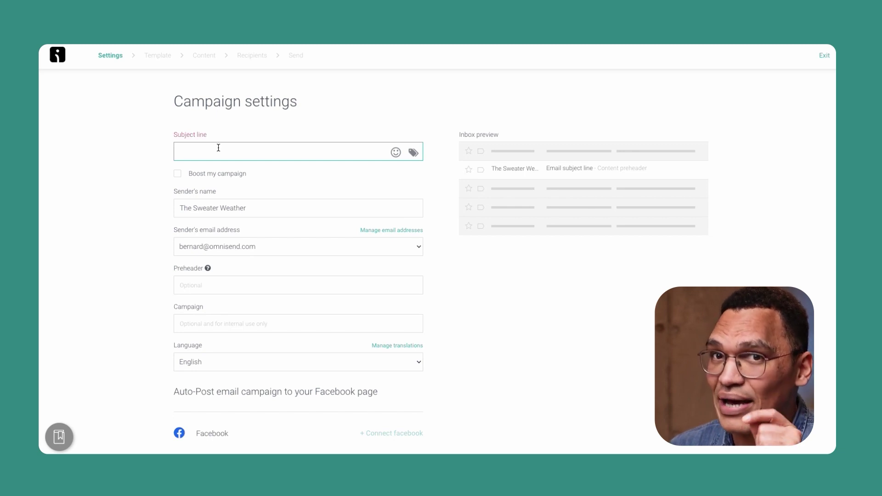
# Begin typing the new campaign's subject line, starting with 'A'
pyautogui.write('A')
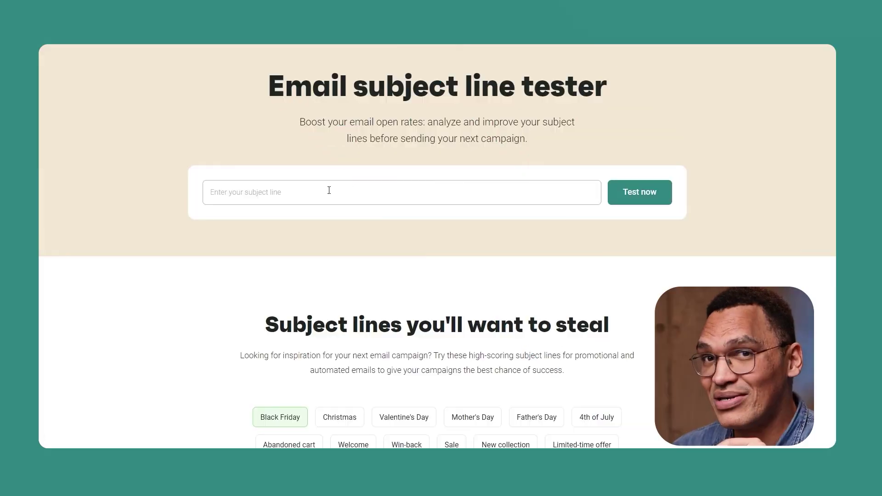
# Test the suggested subject line '[70% off] Early Black Friday access', which scores 92%
pyautogui.click(329, 190)
pyautogui.click(295, 224)
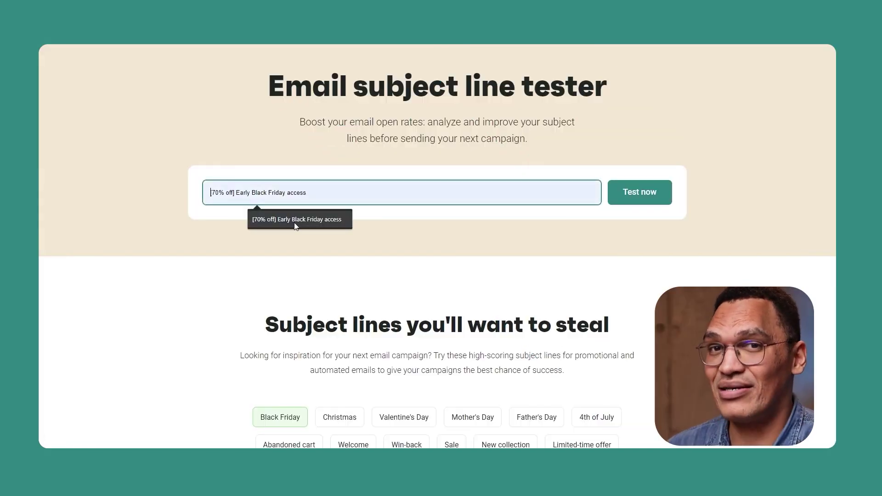
pyautogui.click(641, 201)
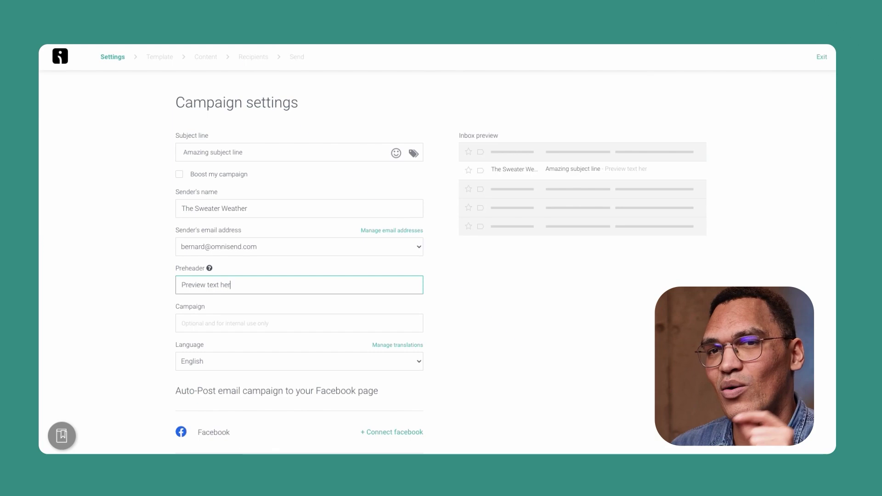
# Scroll down the campaign settings form below the subject and preheader fields
pyautogui.scroll(-3, 619, 307)
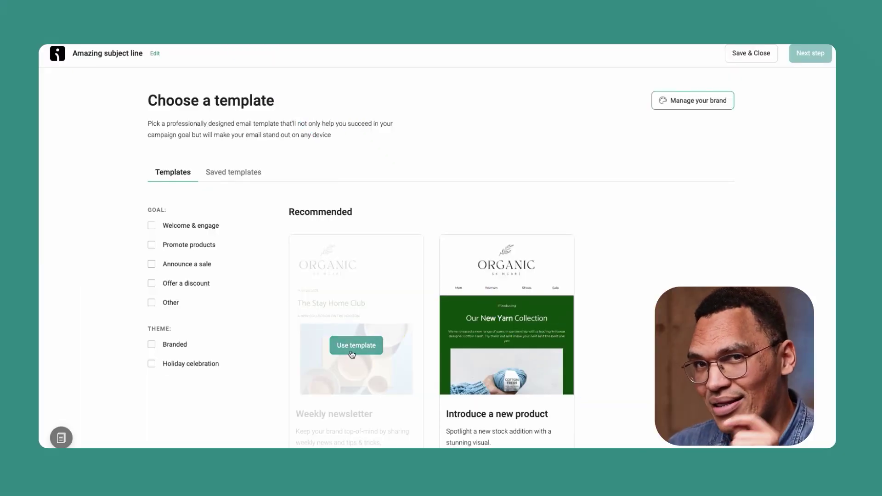
# Start from the Weekly newsletter template and scroll through The Stay Home Club design
pyautogui.click(352, 349)
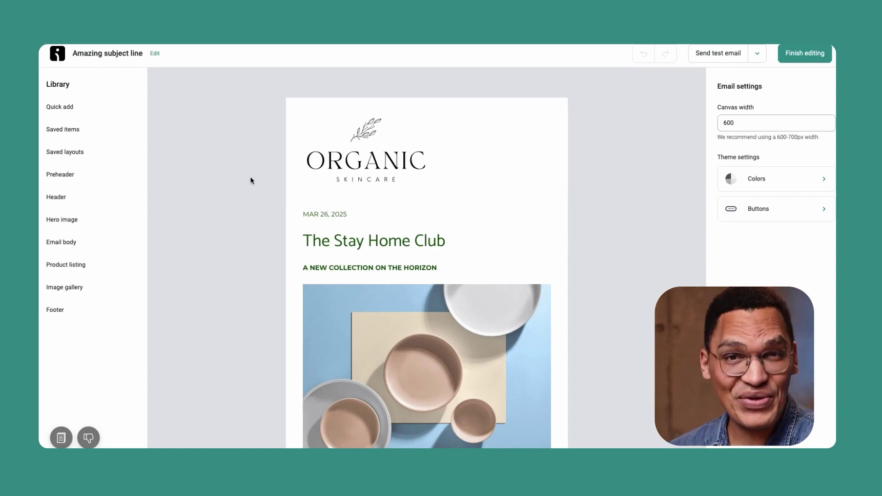
pyautogui.scroll(-5, 292, 180)
pyautogui.scroll(-2, 295, 183)
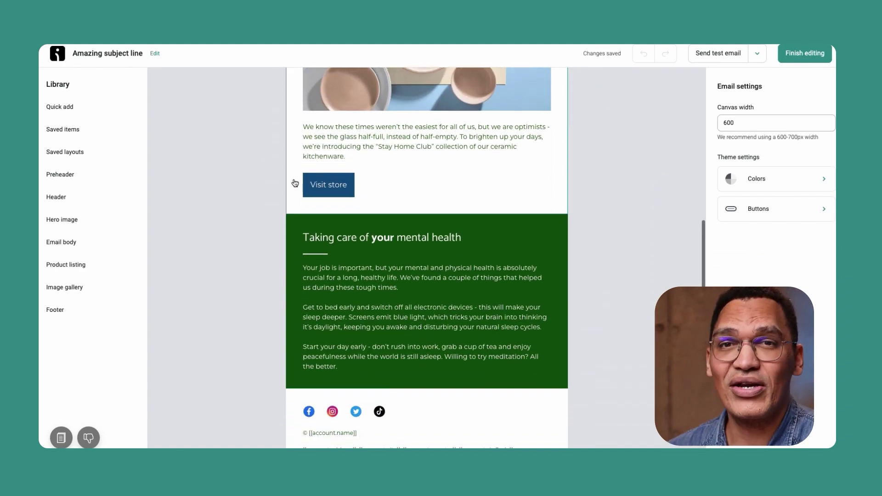
pyautogui.scroll(7, 295, 183)
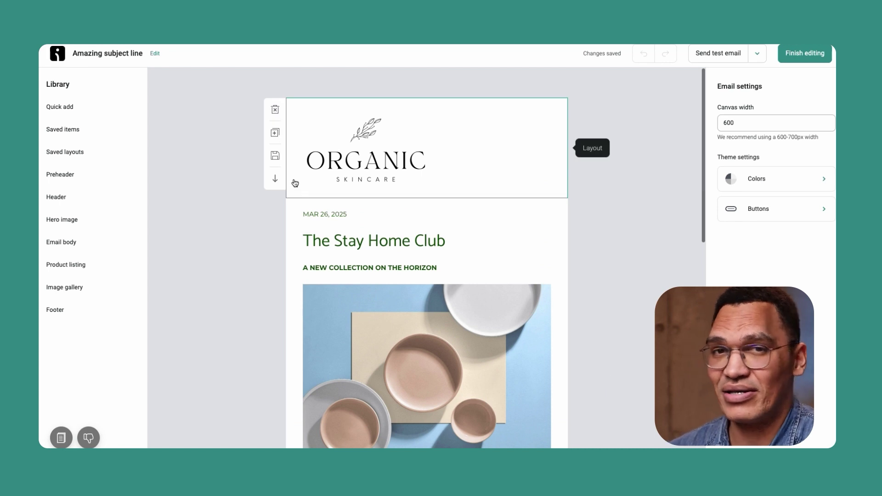
pyautogui.scroll(-1, 216, 198)
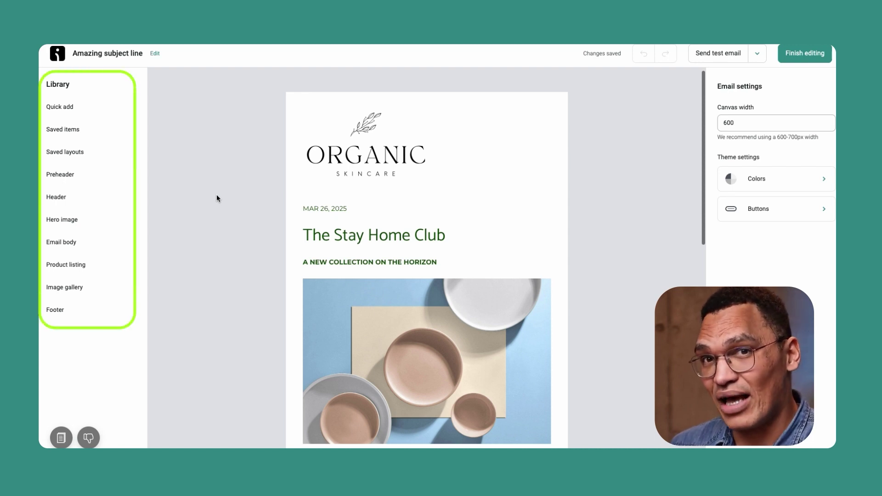
pyautogui.scroll(-2, 217, 198)
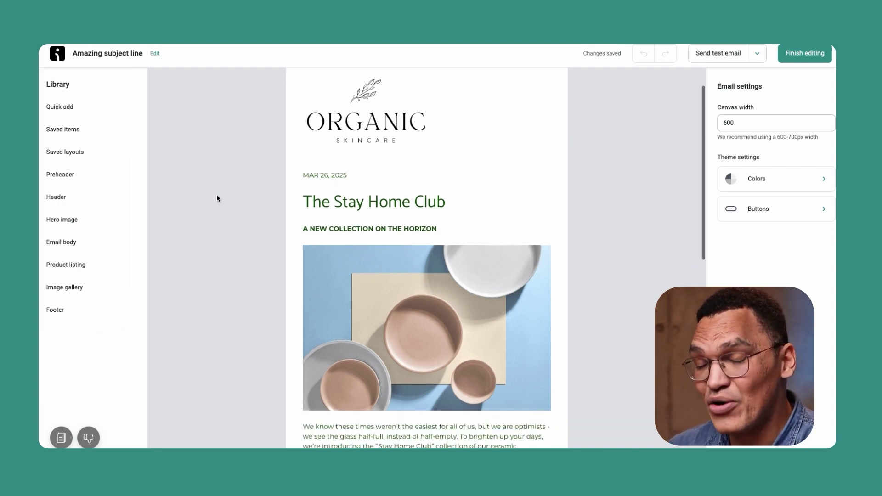
# Browse the Library's Saved items and Saved layouts, ending back on the Quick add blocks
pyautogui.click(87, 109)
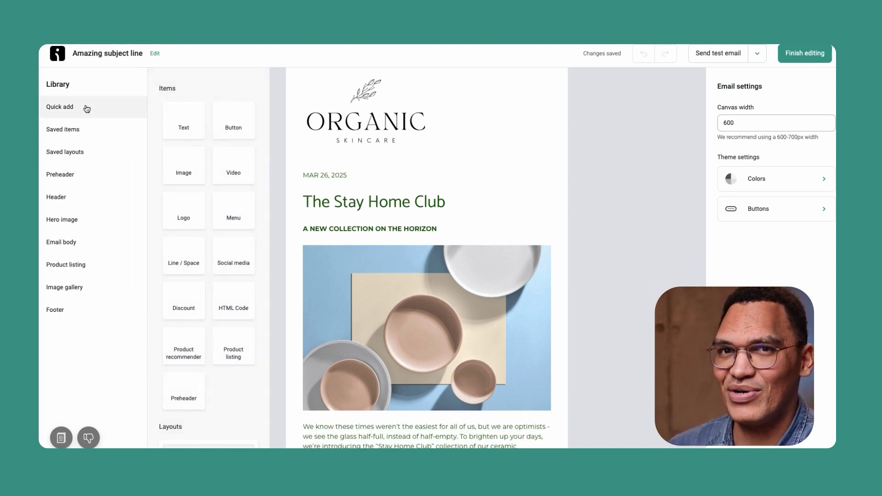
pyautogui.click(77, 132)
pyautogui.click(71, 152)
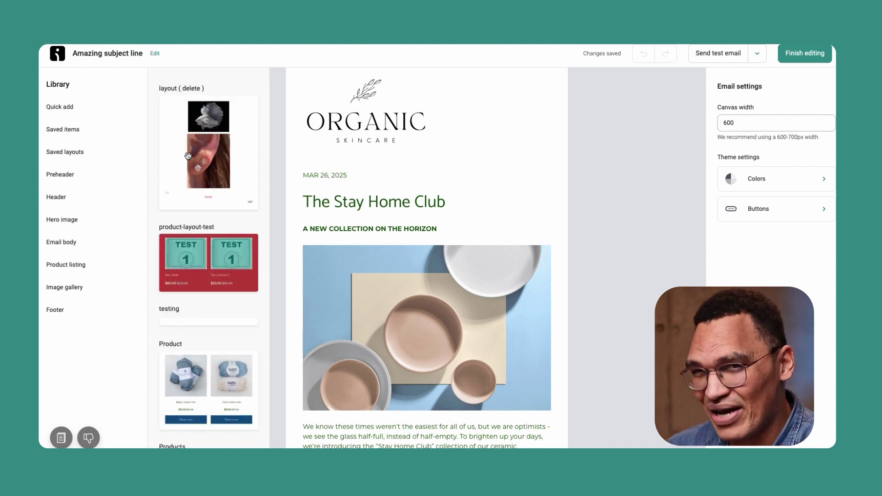
pyautogui.scroll(-3, 188, 156)
pyautogui.scroll(5, 188, 156)
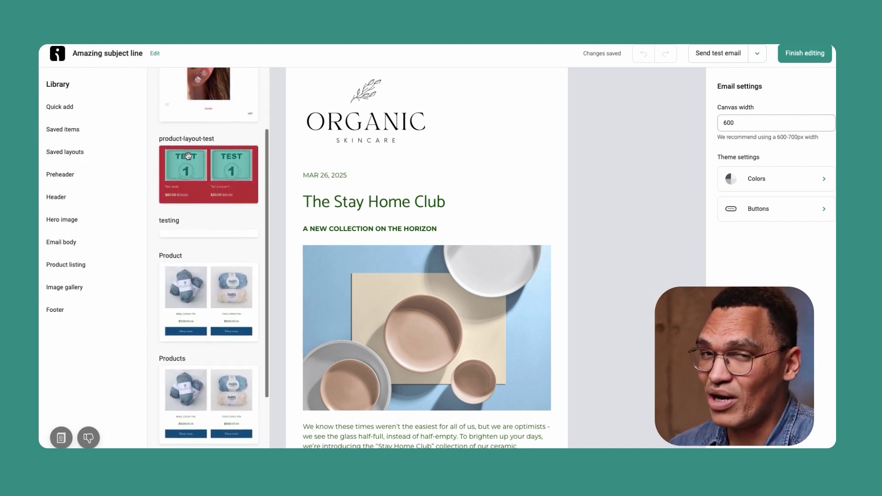
pyautogui.click(92, 131)
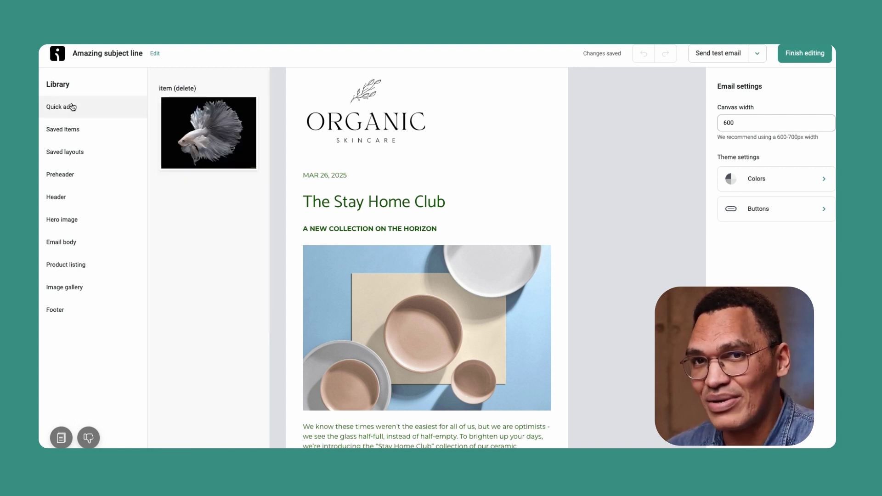
pyautogui.click(92, 108)
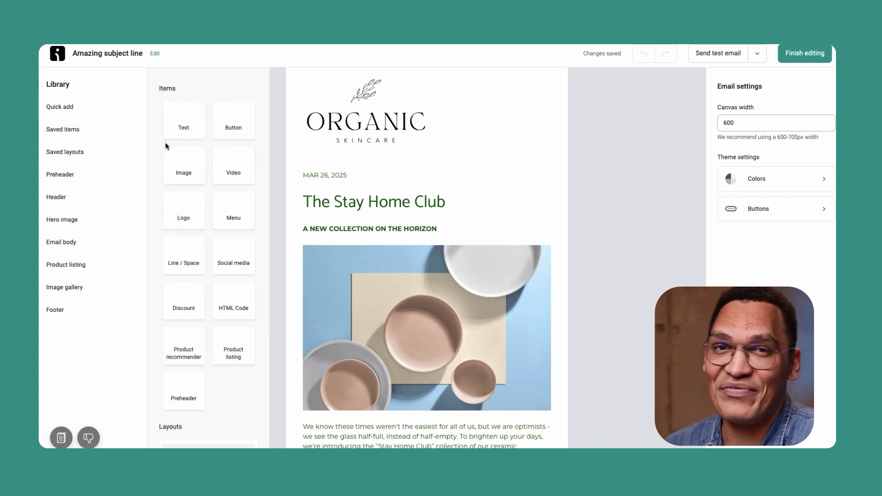
pyautogui.scroll(-1, 166, 138)
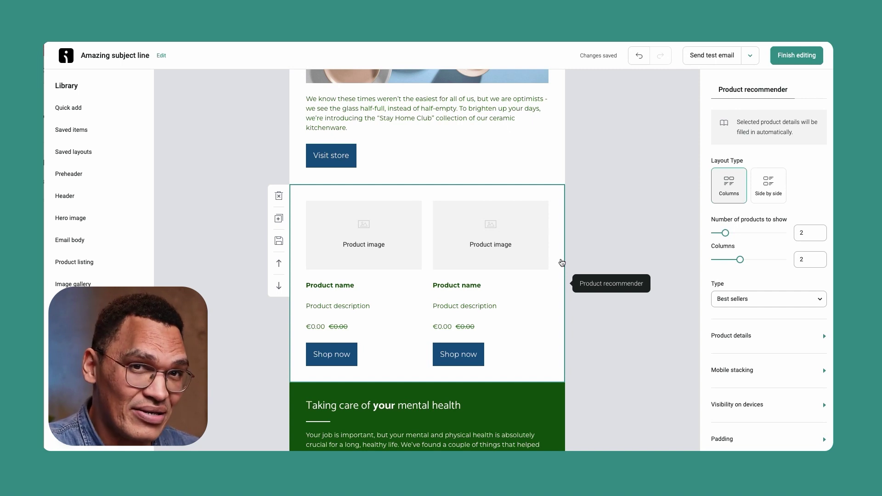
# Switch the product recommender type from Best sellers to Newest products
pyautogui.scroll(-1, 726, 223)
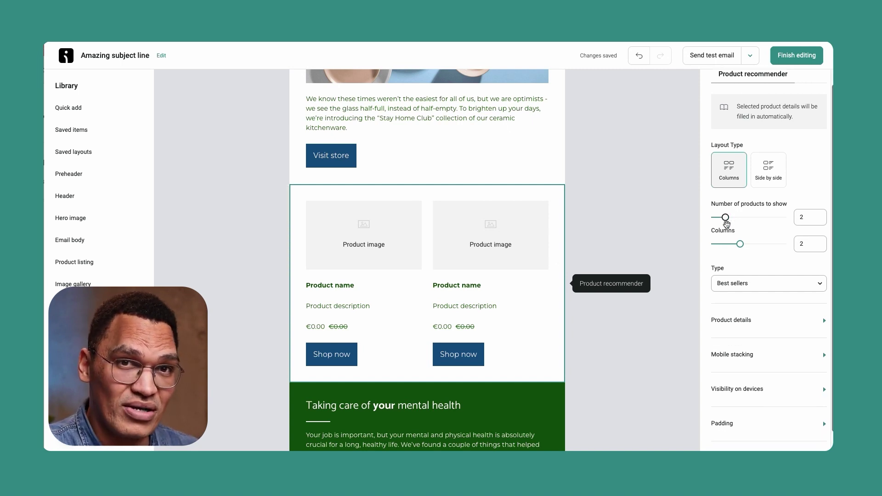
pyautogui.click(738, 262)
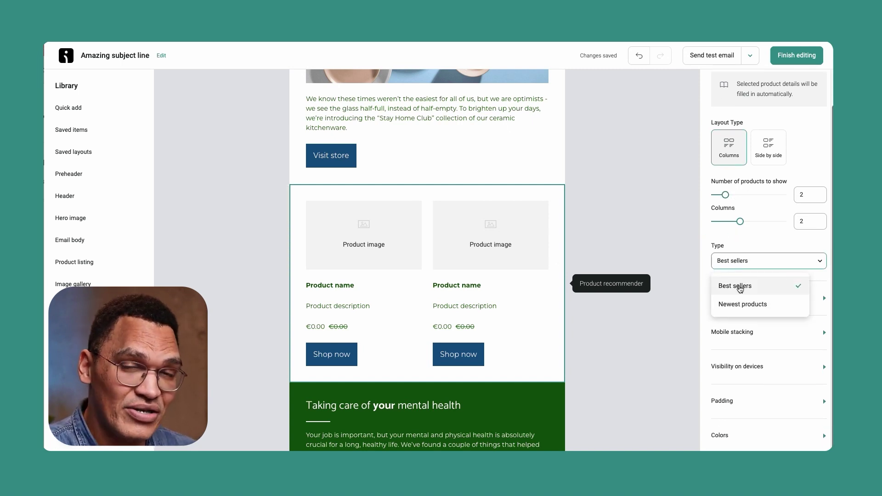
pyautogui.click(744, 304)
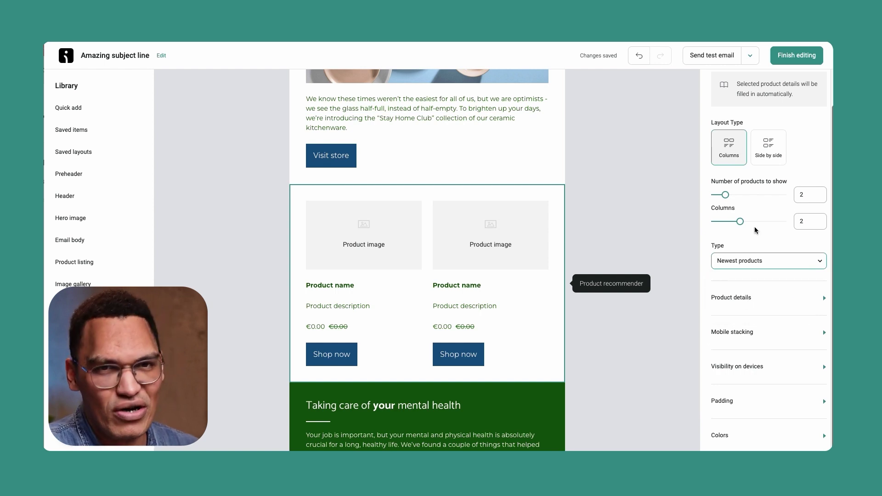
# Expand Product details and toggle the Price and Old price checkboxes
pyautogui.click(732, 298)
pyautogui.scroll(-2, 732, 297)
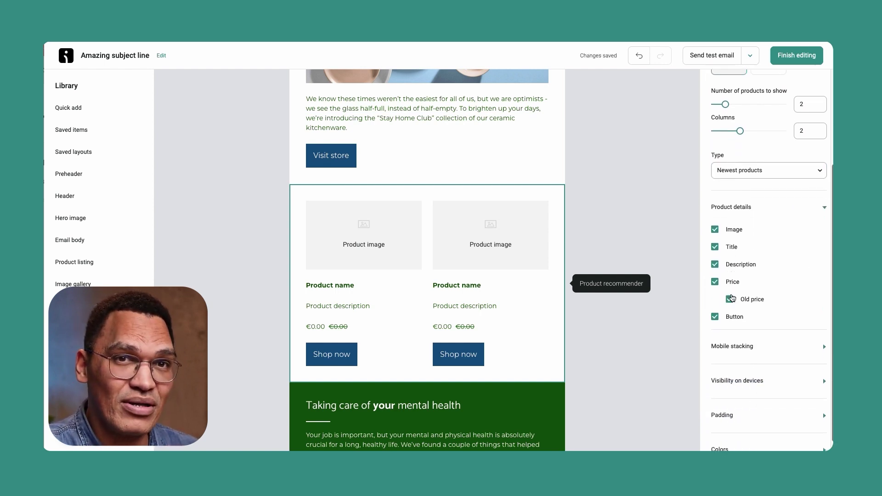
pyautogui.click(715, 277)
pyautogui.click(716, 283)
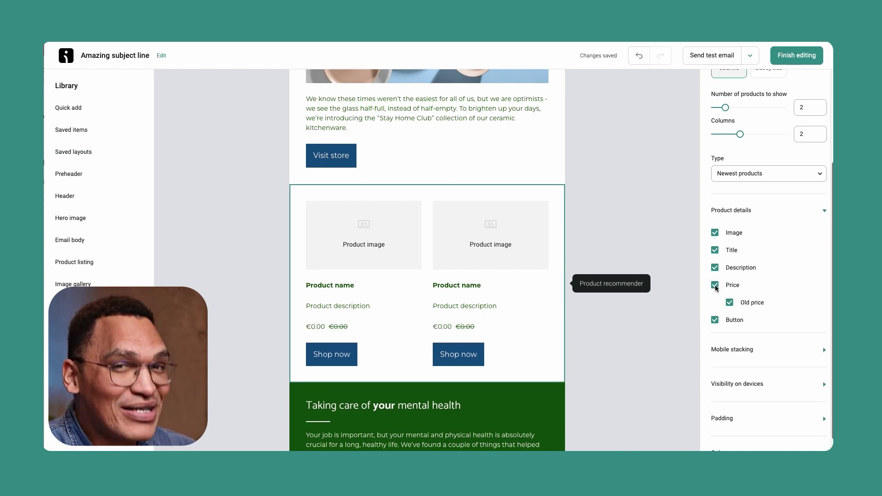
pyautogui.click(730, 303)
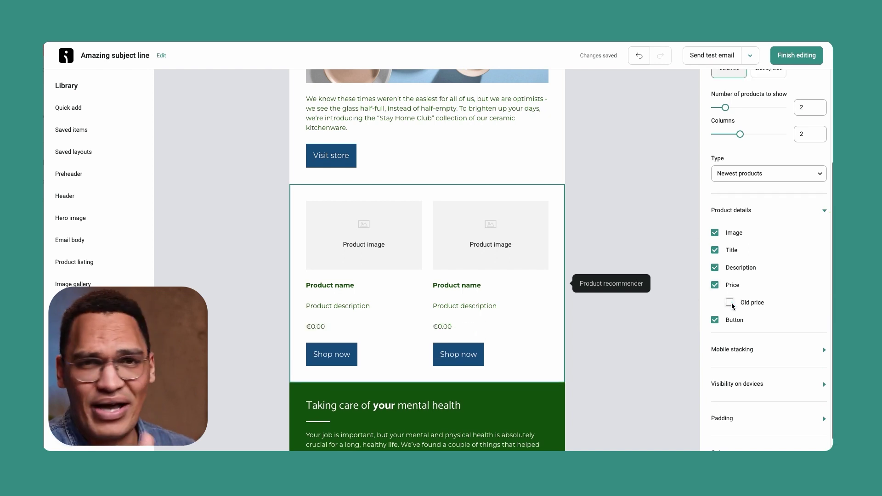
pyautogui.scroll(-1, 734, 321)
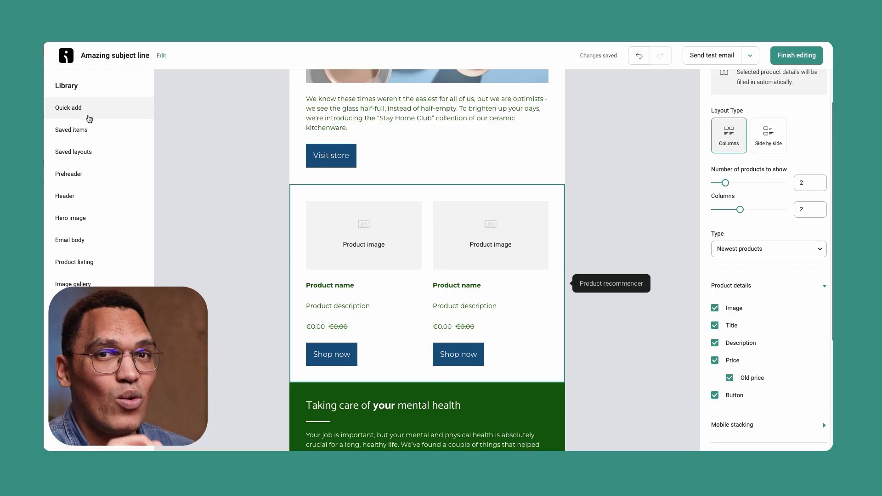
# Place a Product listing block below the recommender with White betta and Green betta
pyautogui.click(90, 119)
pyautogui.scroll(-2, 208, 240)
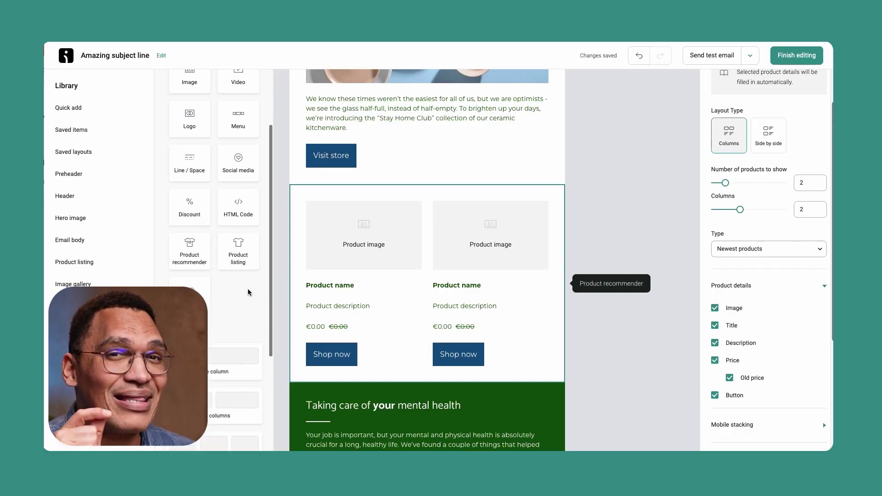
pyautogui.moveTo(238, 251); pyautogui.dragTo(361, 391)
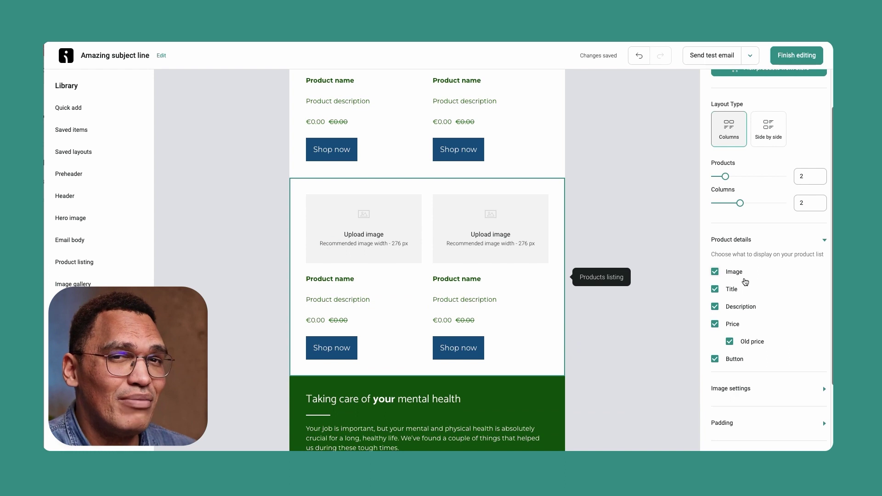
pyautogui.click(751, 117)
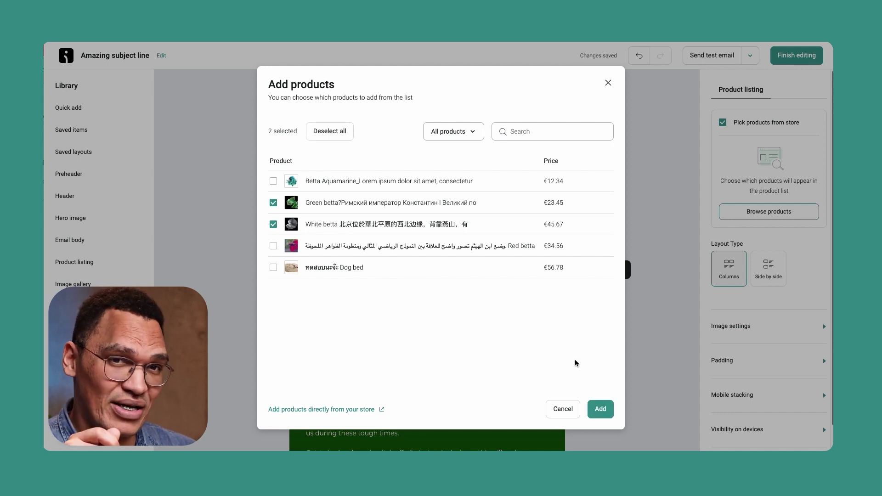
pyautogui.click(601, 408)
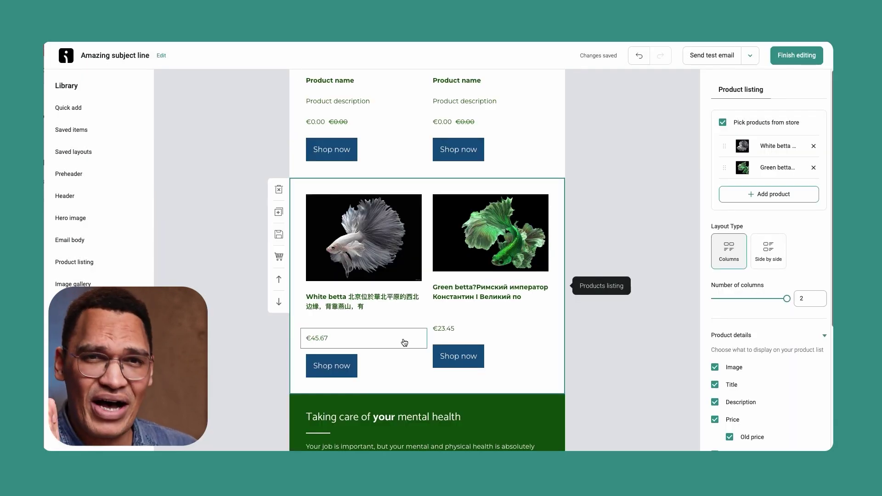
pyautogui.scroll(10, 313, 317)
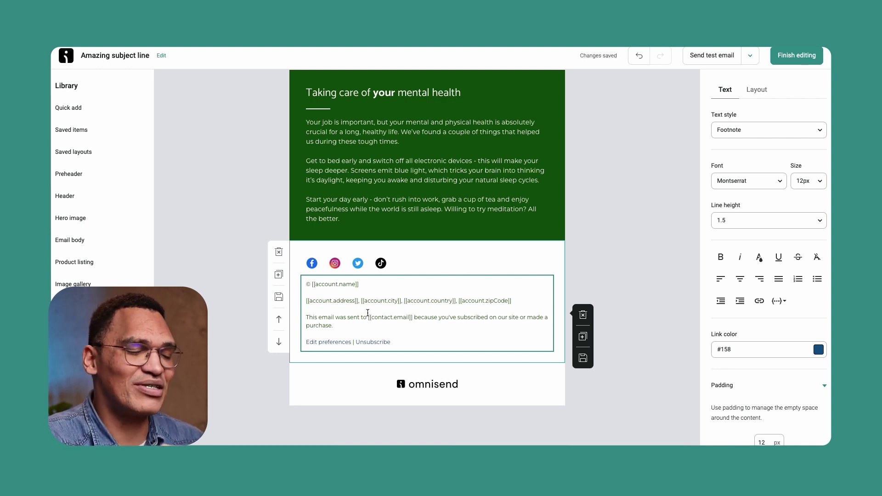
# Scroll through the finished newsletter to review it
pyautogui.scroll(-2, 763, 304)
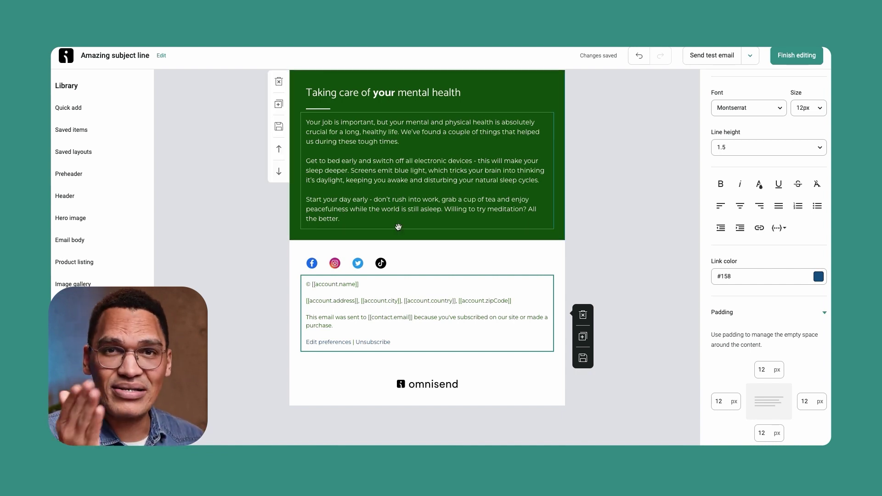
pyautogui.scroll(4, 694, 226)
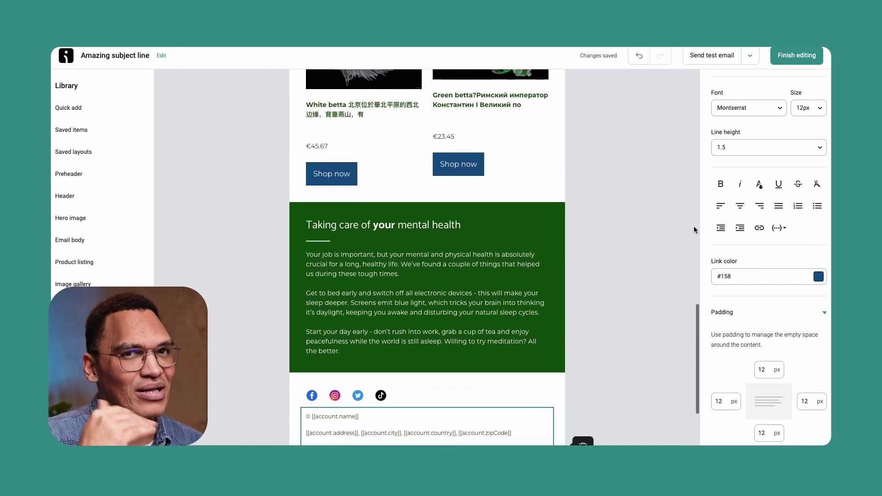
pyautogui.scroll(3, 694, 226)
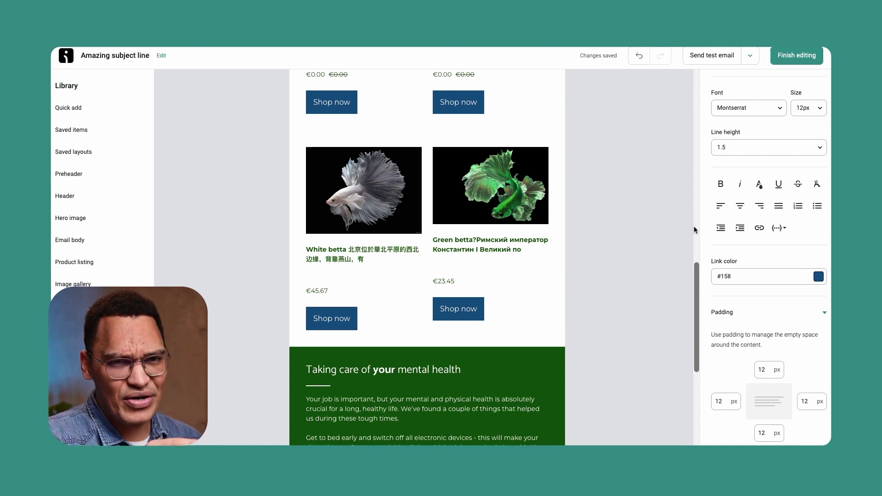
pyautogui.scroll(1, 694, 226)
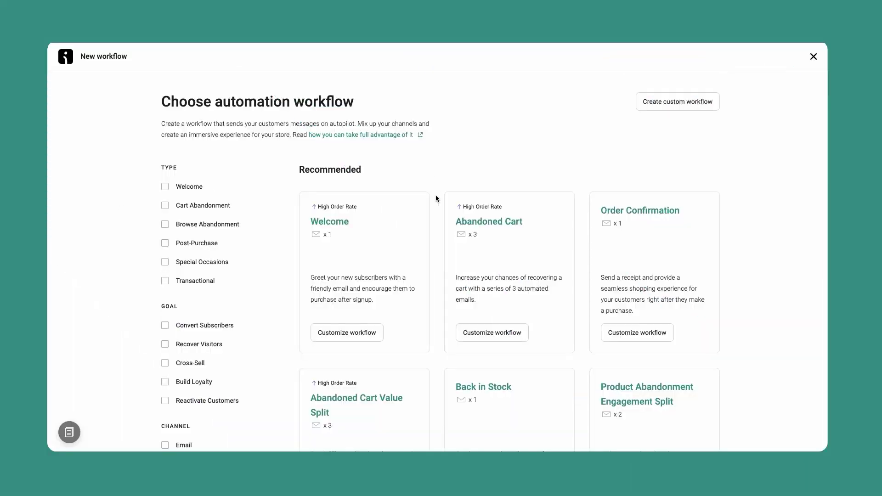
# Scroll the workflow chooser down to All workflows and the Welcome (x3) template
pyautogui.scroll(-3, 436, 196)
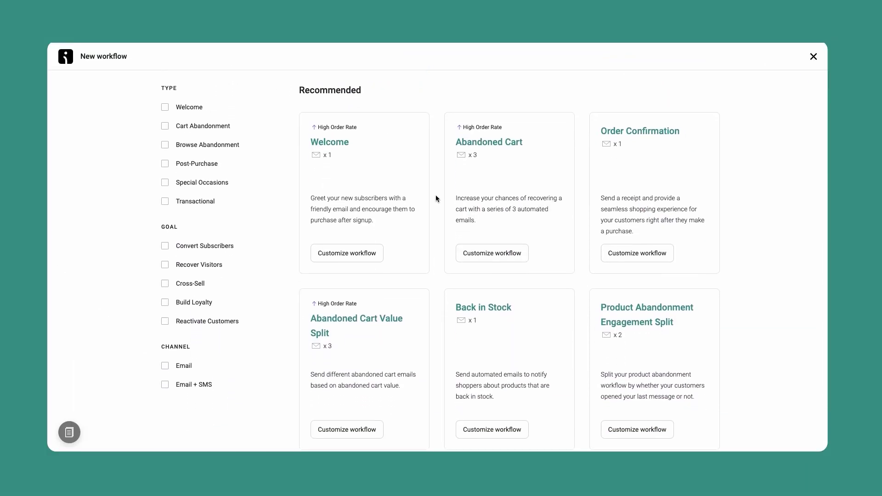
pyautogui.scroll(-5, 436, 196)
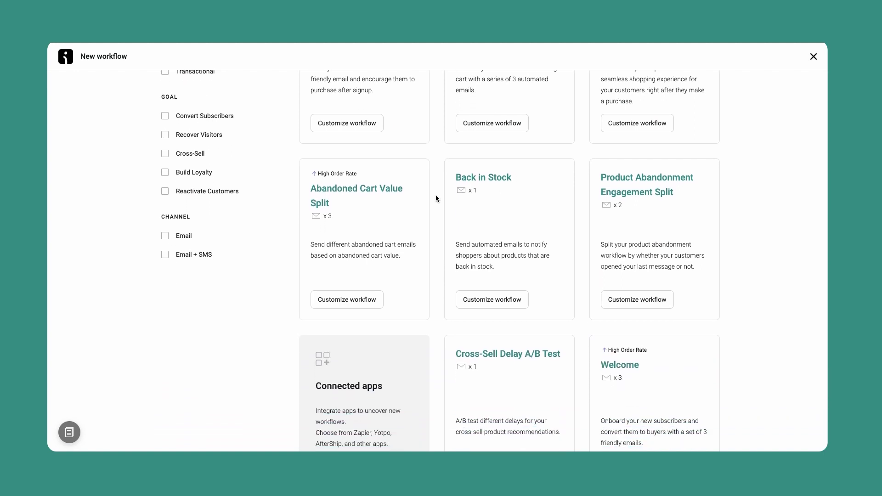
pyautogui.scroll(-4, 435, 197)
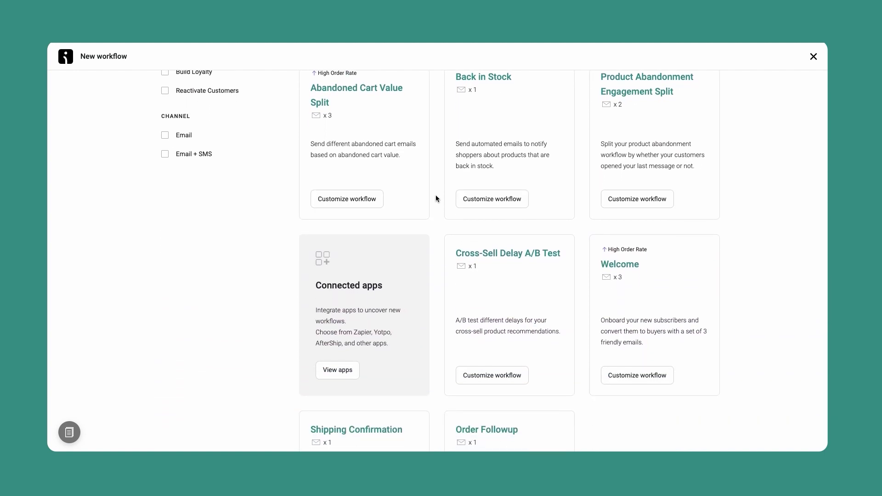
pyautogui.scroll(-5, 436, 196)
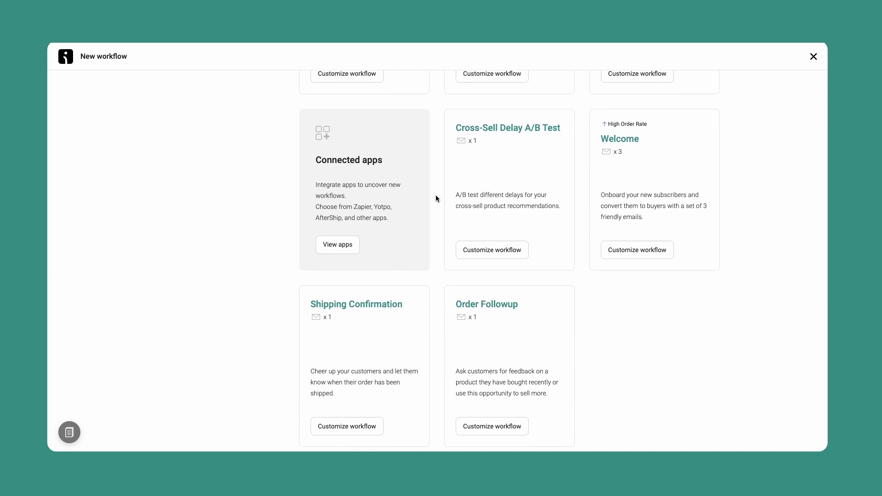
pyautogui.scroll(-12, 436, 197)
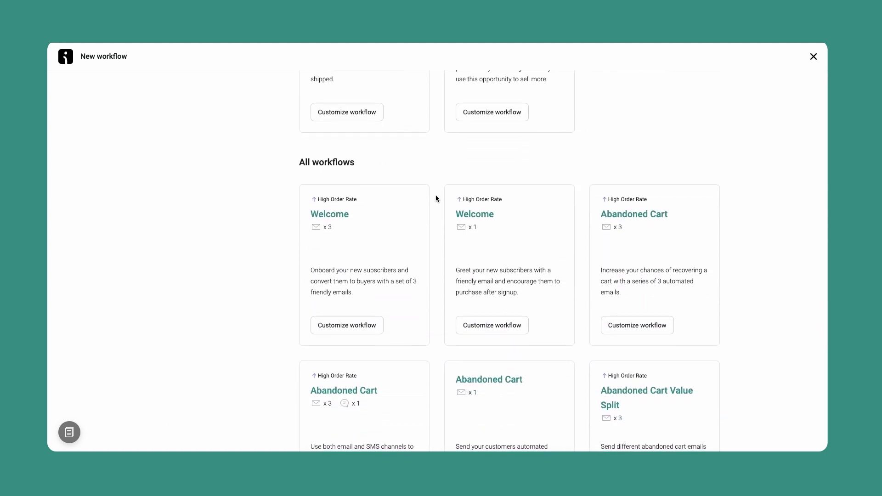
pyautogui.scroll(-7, 435, 198)
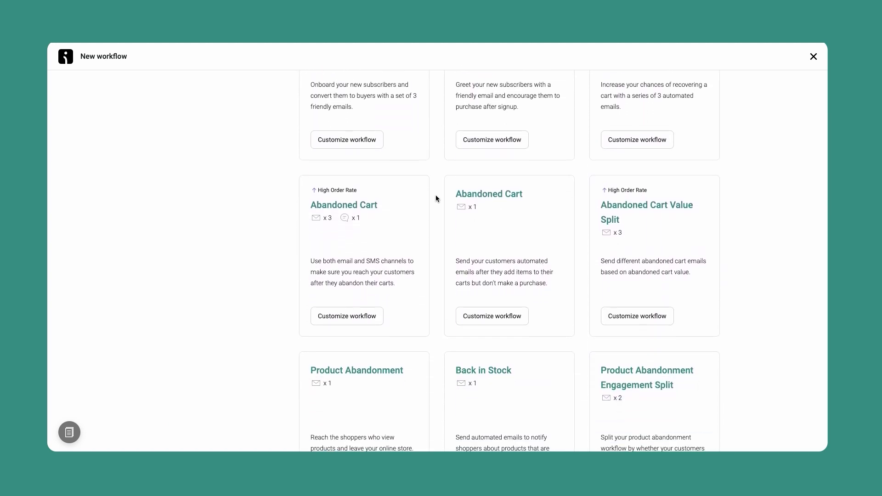
pyautogui.scroll(-8, 436, 198)
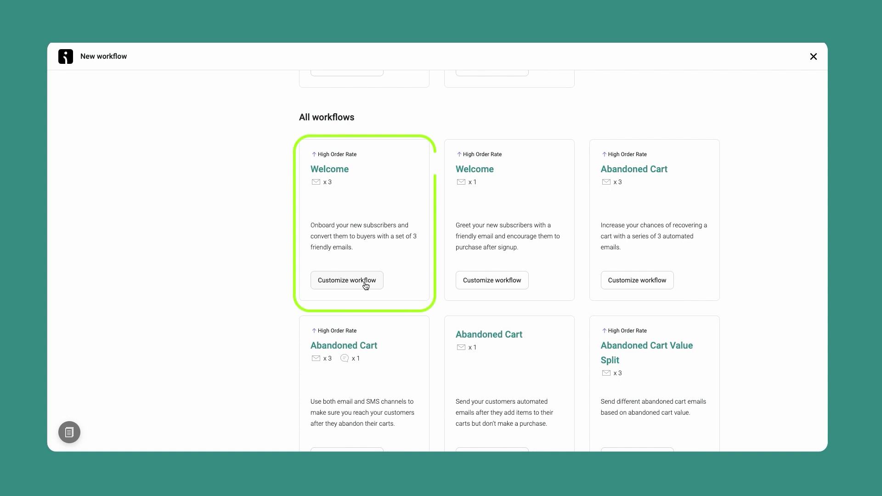
# Customize the Welcome (x3) workflow and browse its Signup trigger options
pyautogui.click(364, 285)
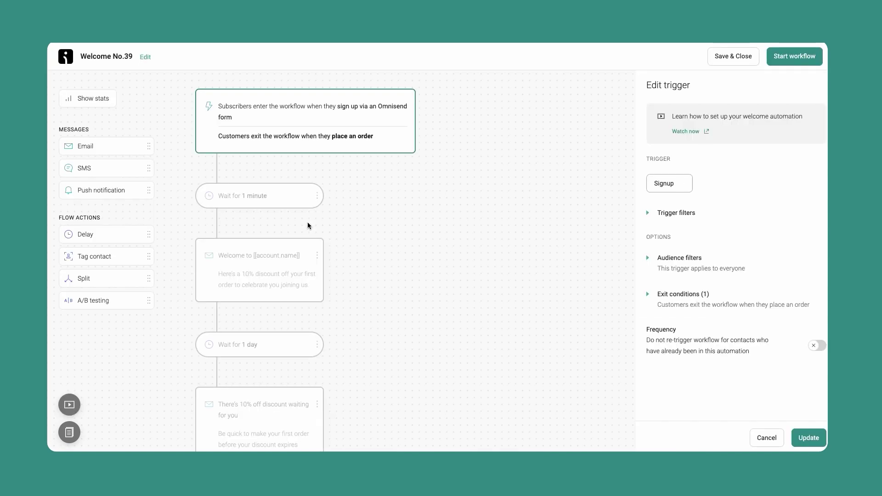
pyautogui.click(676, 187)
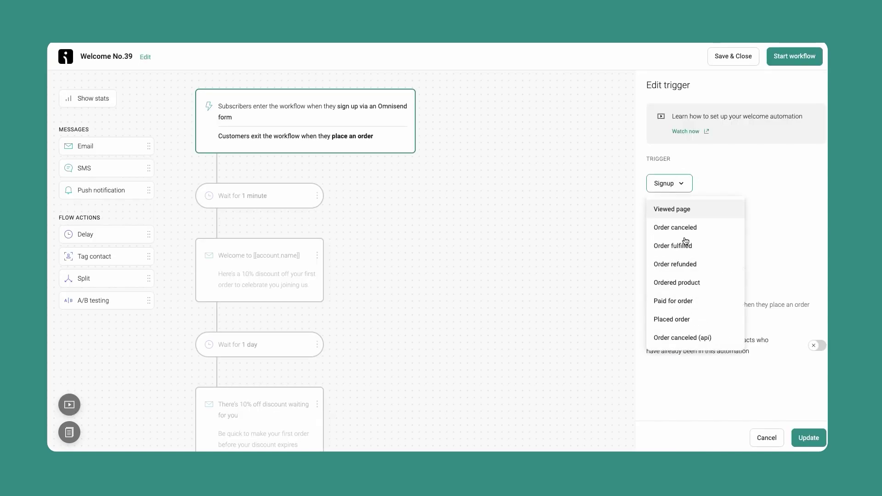
pyautogui.scroll(-3, 683, 241)
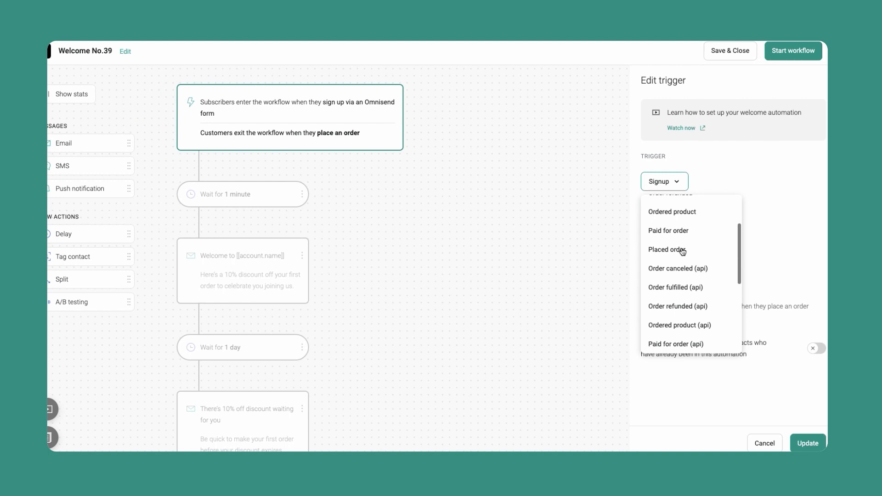
pyautogui.scroll(-5, 683, 251)
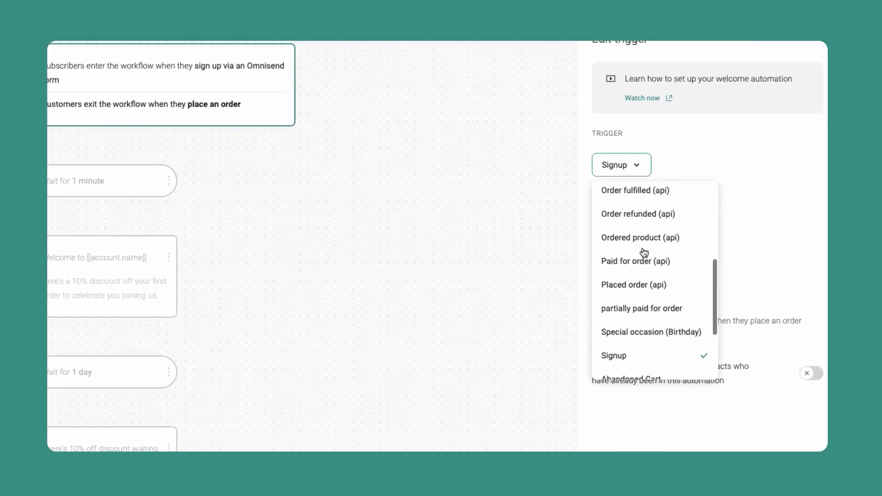
pyautogui.scroll(-1, 687, 268)
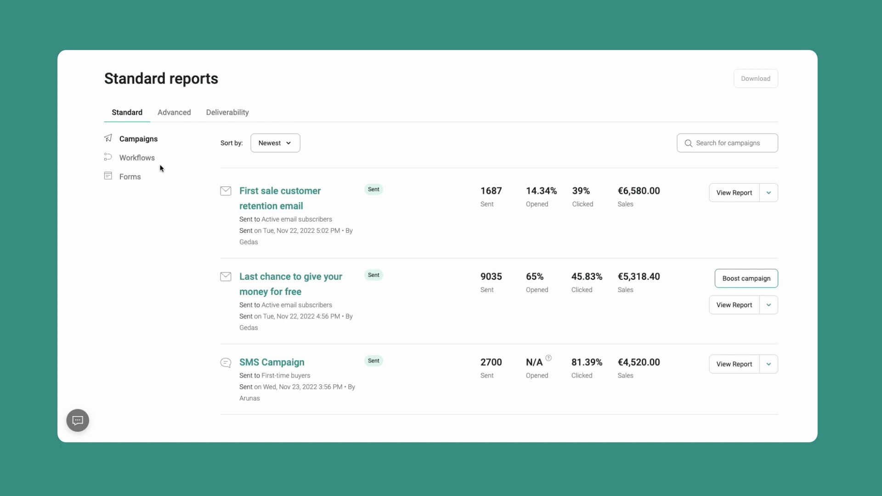
pyautogui.click(131, 179)
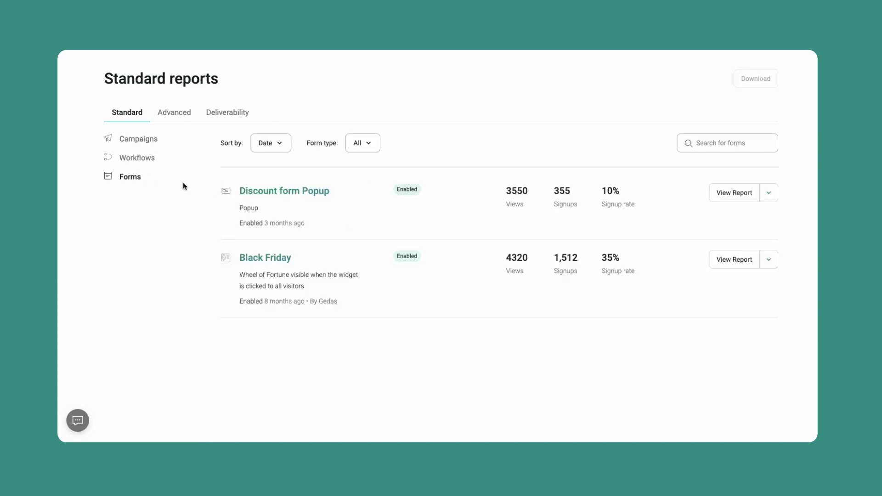
pyautogui.click(145, 143)
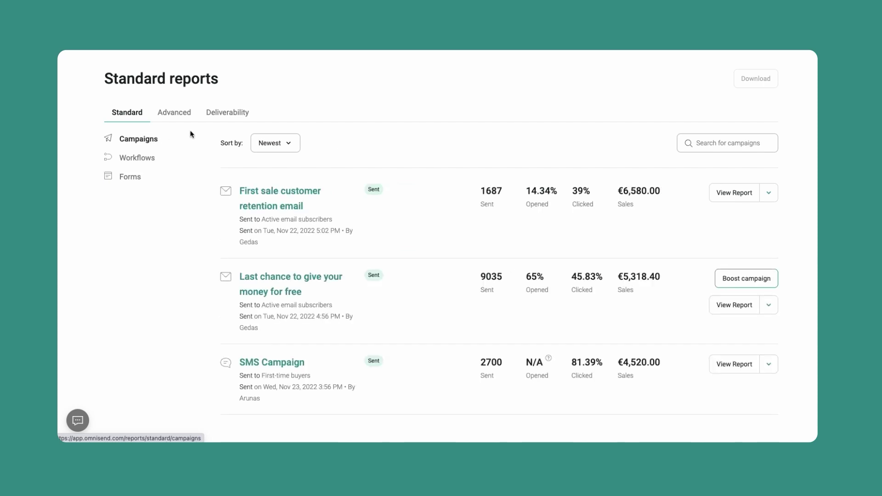
pyautogui.click(719, 192)
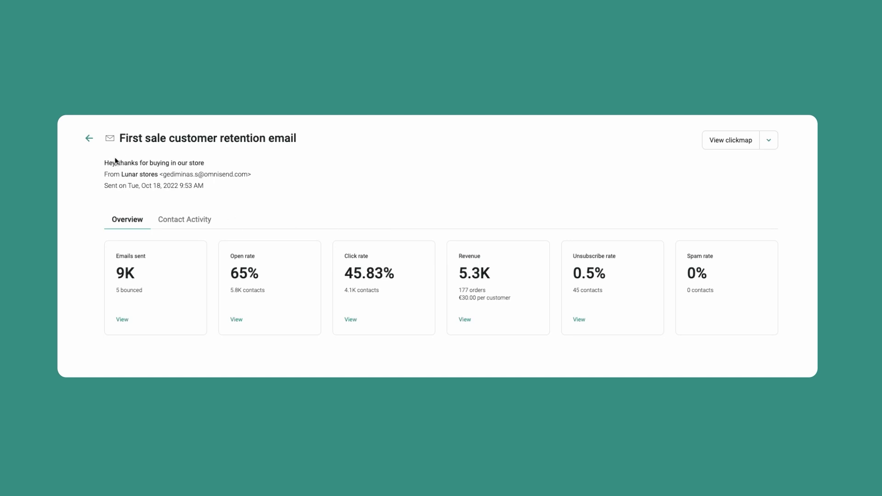
pyautogui.click(89, 138)
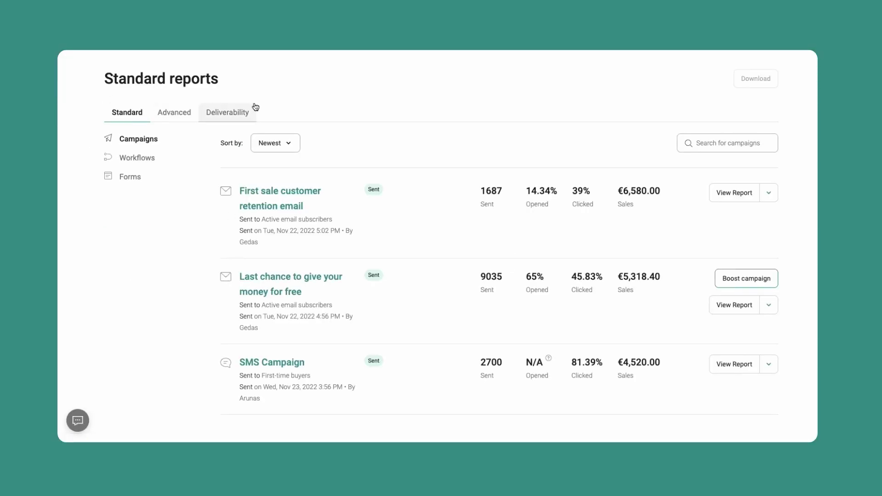
# Open the Deliverability reports and review Sender Warmup and Email list hygiene
pyautogui.click(223, 114)
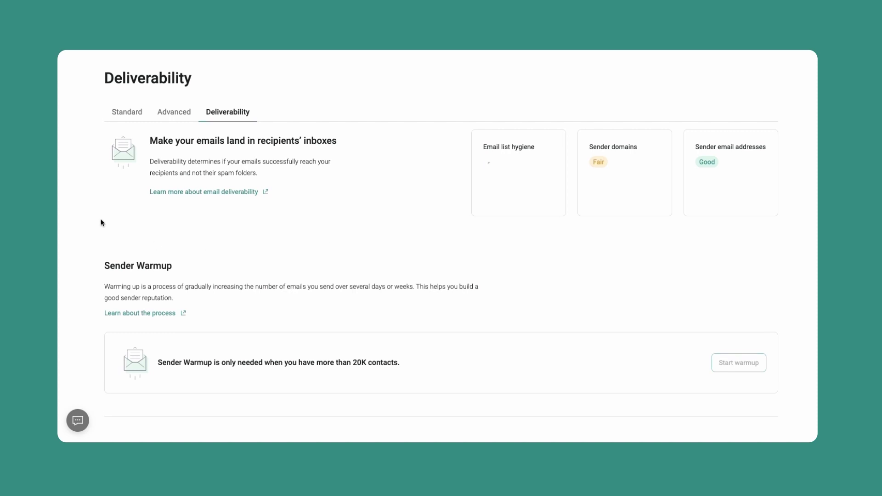
pyautogui.scroll(-1, 101, 222)
pyautogui.scroll(-4, 102, 223)
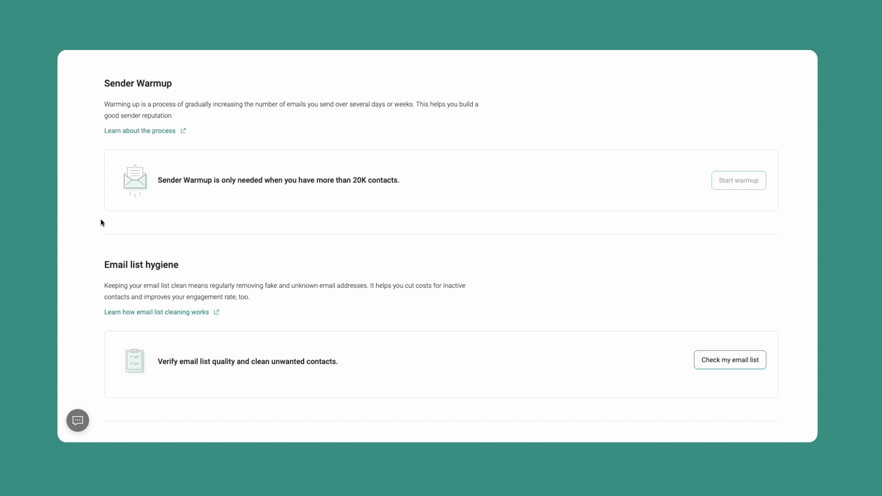
pyautogui.scroll(4, 102, 223)
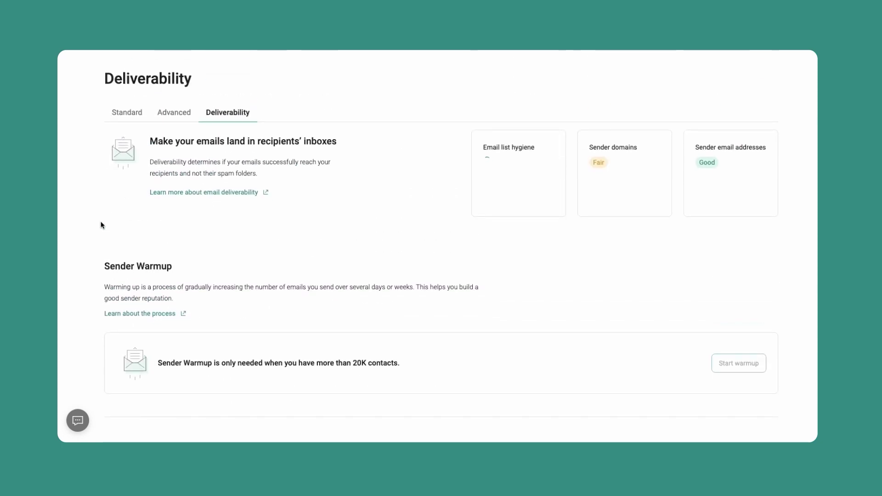
pyautogui.scroll(-3, 102, 225)
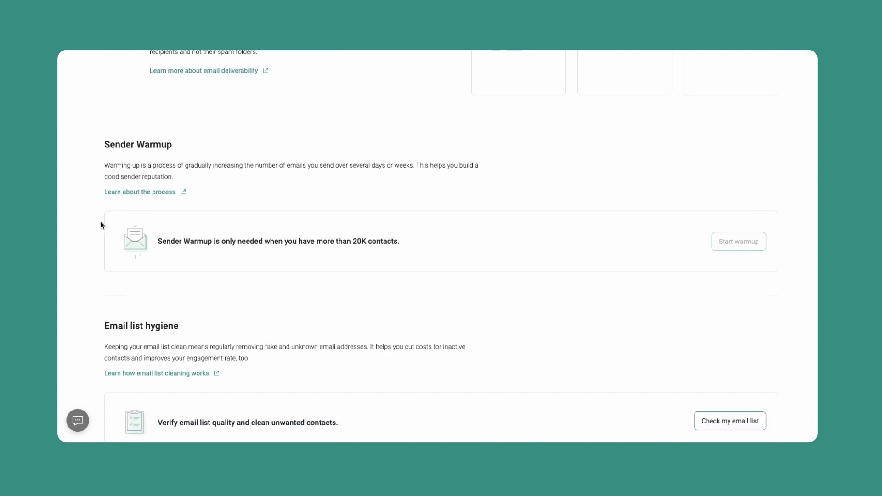